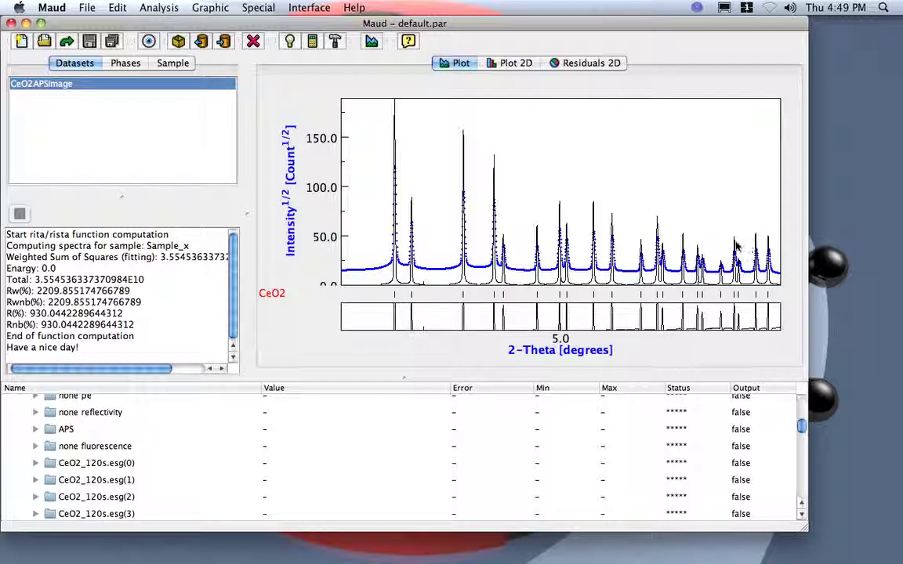
- Zoom into the two peaks between 2θ 8.4 and 9.0 at the right end of the plot
left_click_drag(748, 247, 783, 285)
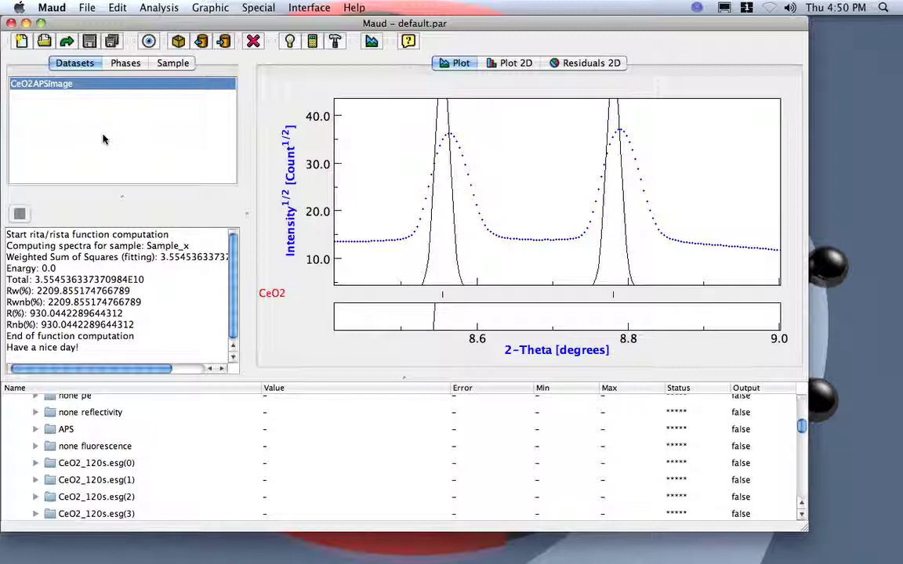
- Set the CeO2APSImage dataset's 2Theta max to 8.9
left_click(149, 41)
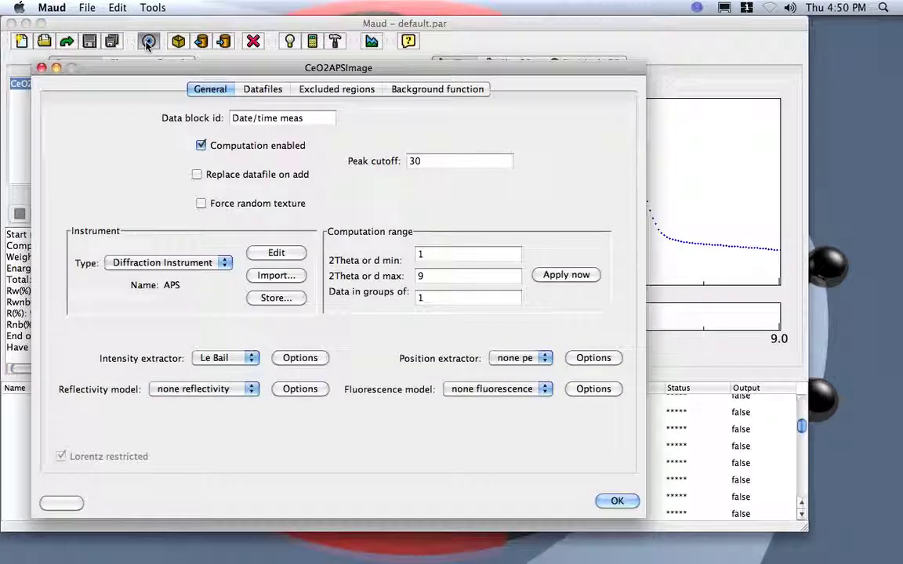
left_click(424, 275)
type("9")
double_click(422, 276)
type("8.9")
- Add two more background polynomial coefficients, up to coeff 4, and apply the dataset changes
left_click(407, 91)
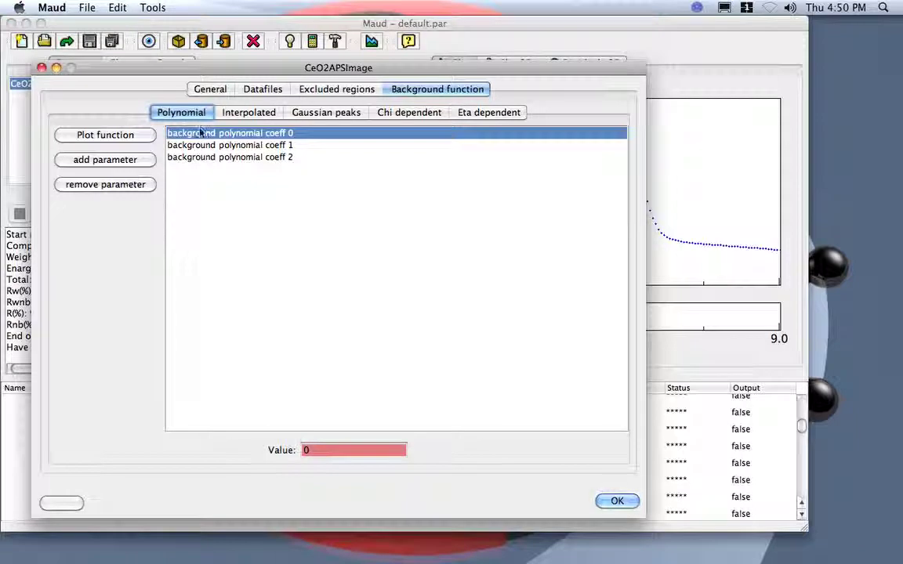
left_click(131, 162)
left_click(131, 161)
left_click(243, 134)
left_click(245, 146)
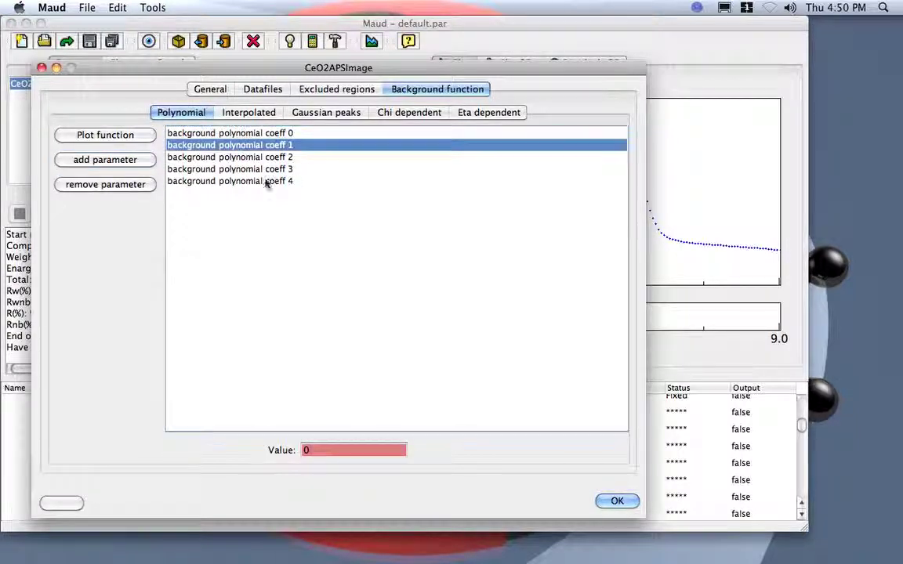
left_click(618, 500)
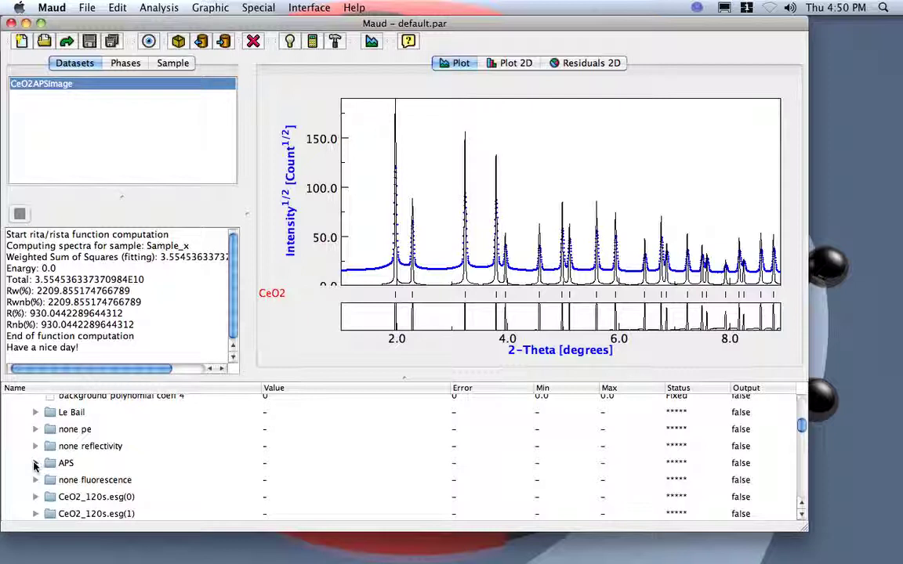
- Find background polynomial coeff 0 under the APS instrument and set its step size to 20
left_click(34, 463)
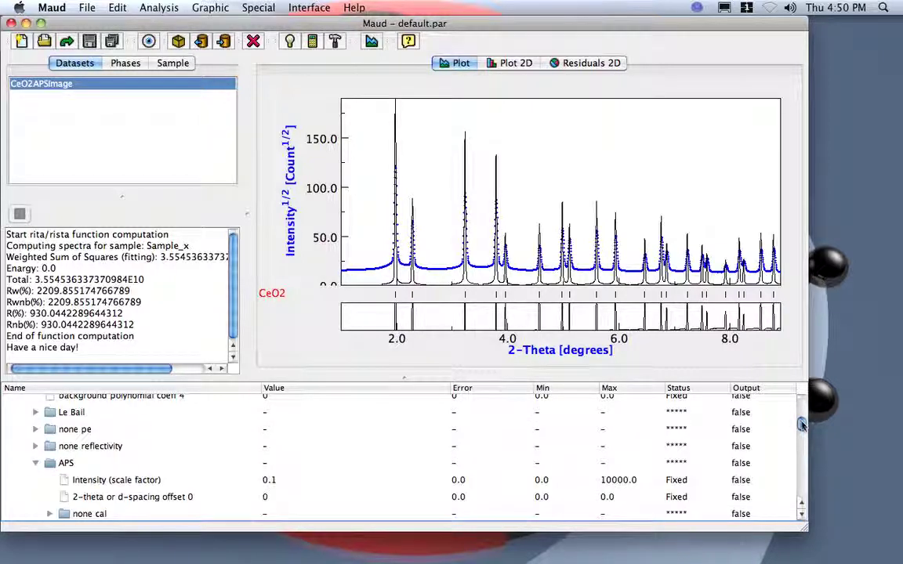
left_click_drag(800, 421, 803, 428)
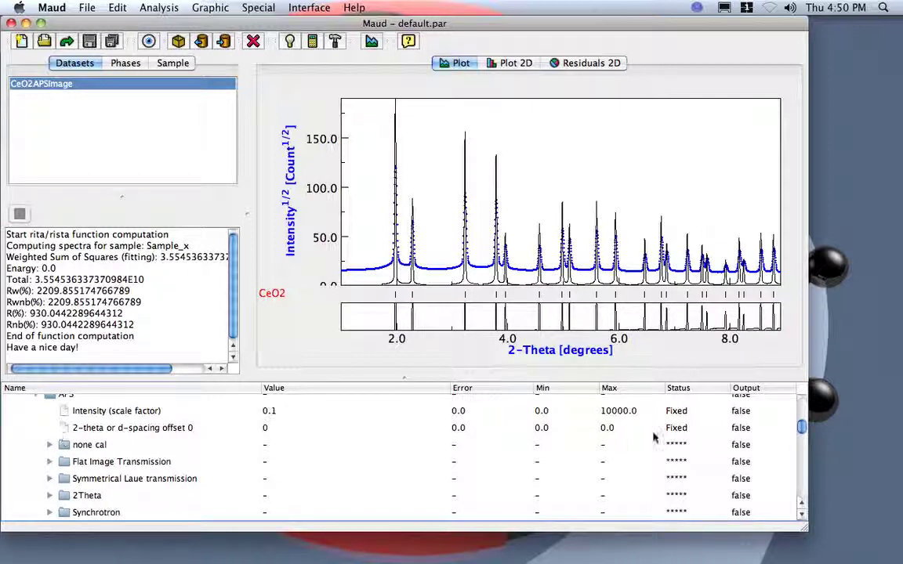
left_click_drag(800, 427, 801, 421)
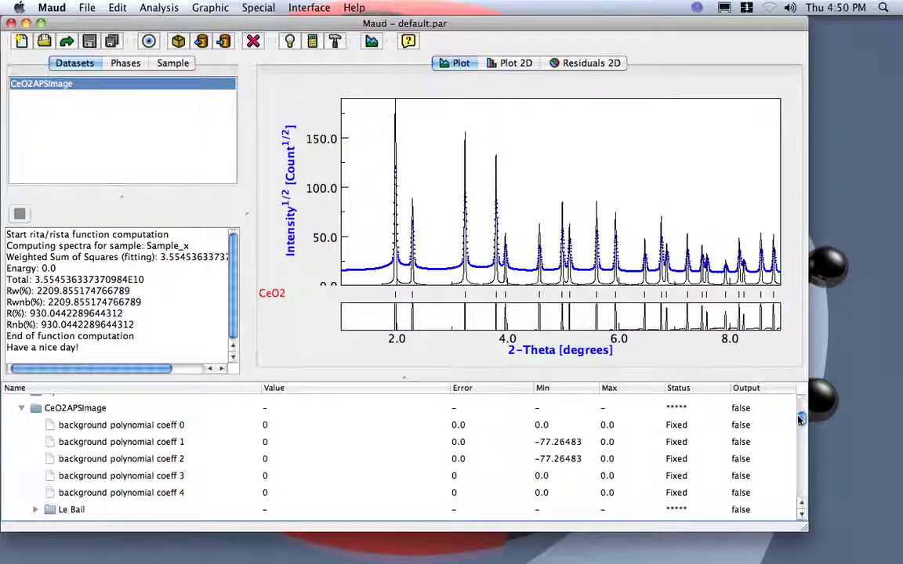
left_click(306, 425)
left_click(410, 430)
double_click(411, 429)
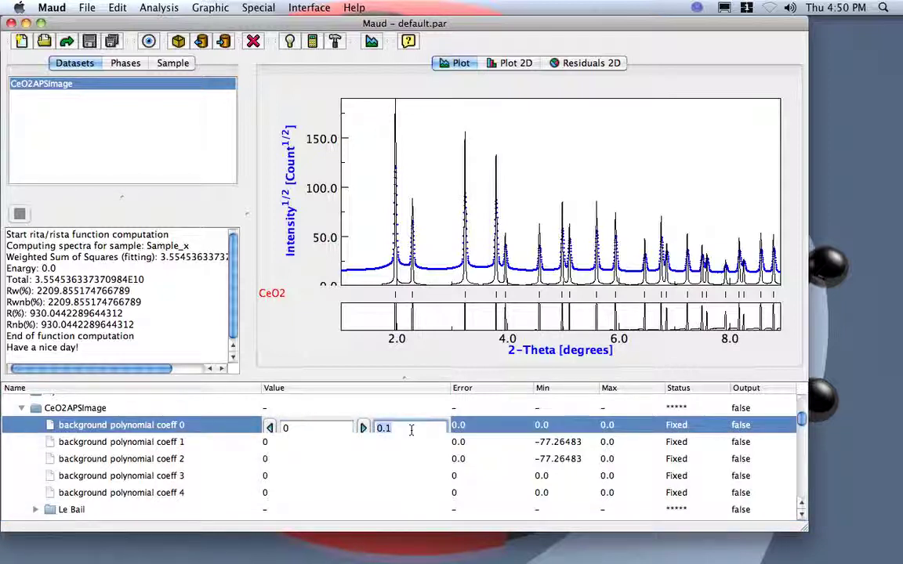
type("20")
- Raise background coeff 0 in steps of 20 to 120.0 and commit it
left_click(363, 427)
left_click(363, 427)
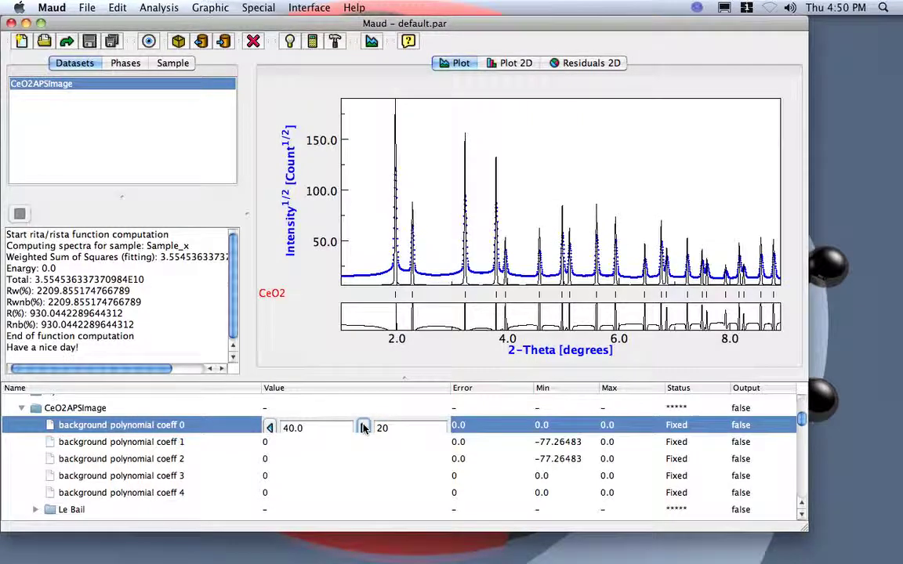
left_click(363, 427)
left_click(362, 427)
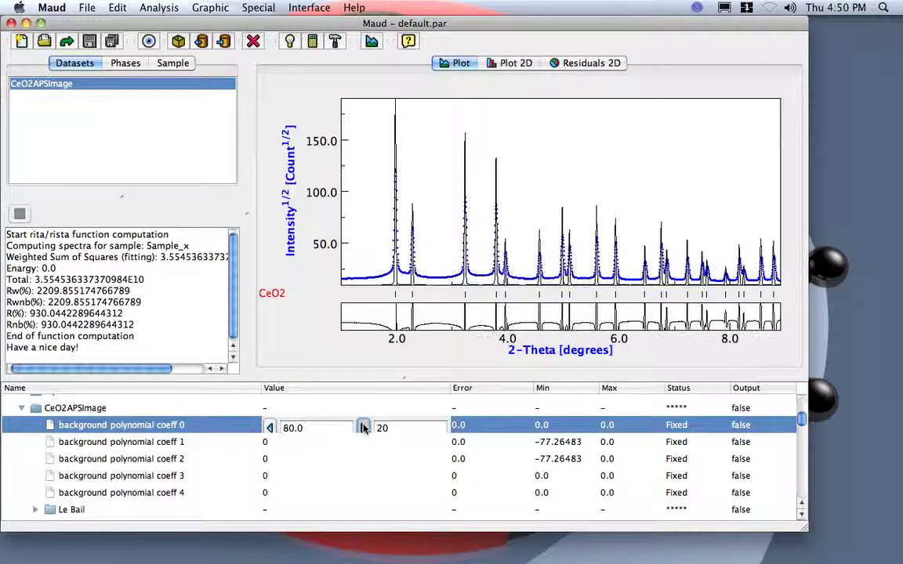
left_click(363, 427)
left_click(363, 427)
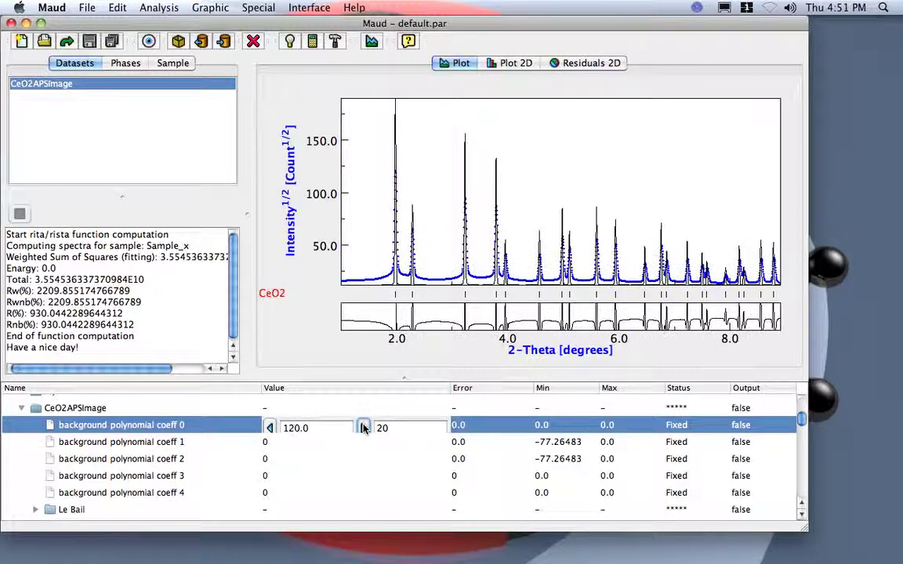
left_click(195, 425)
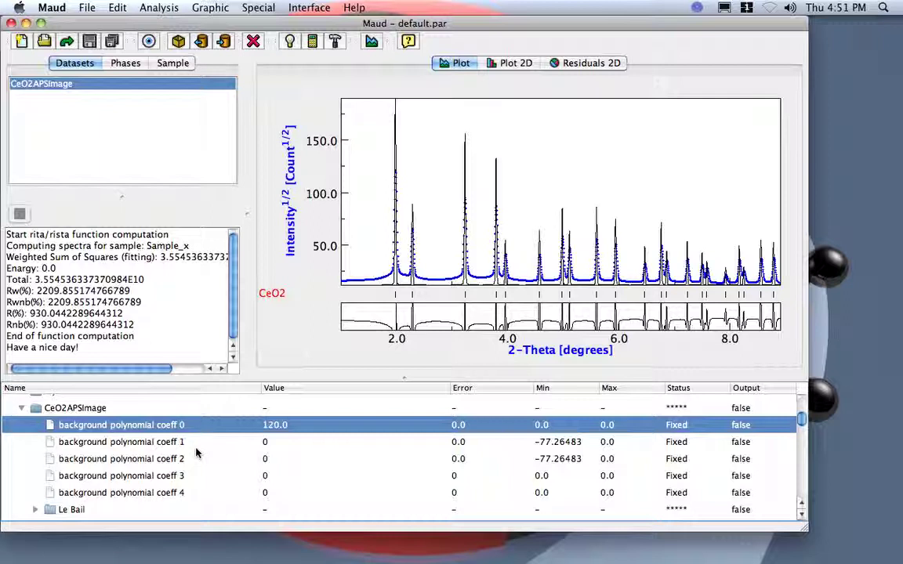
- Under Caglioti PV, raise caglioti coeff 0 by a 0.001 step to 0.001252935 and commit it
scroll(801, 421, "down", 8)
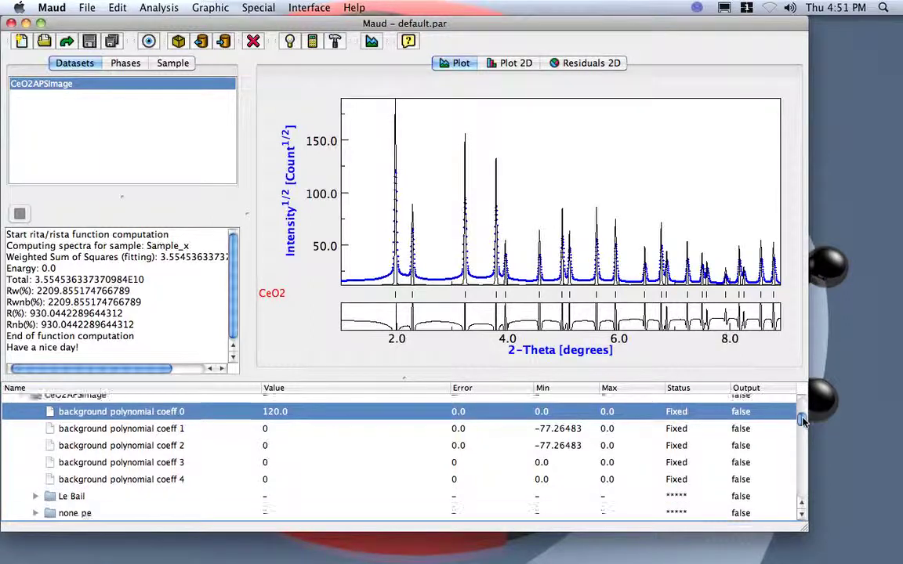
scroll(805, 430, "down", 2)
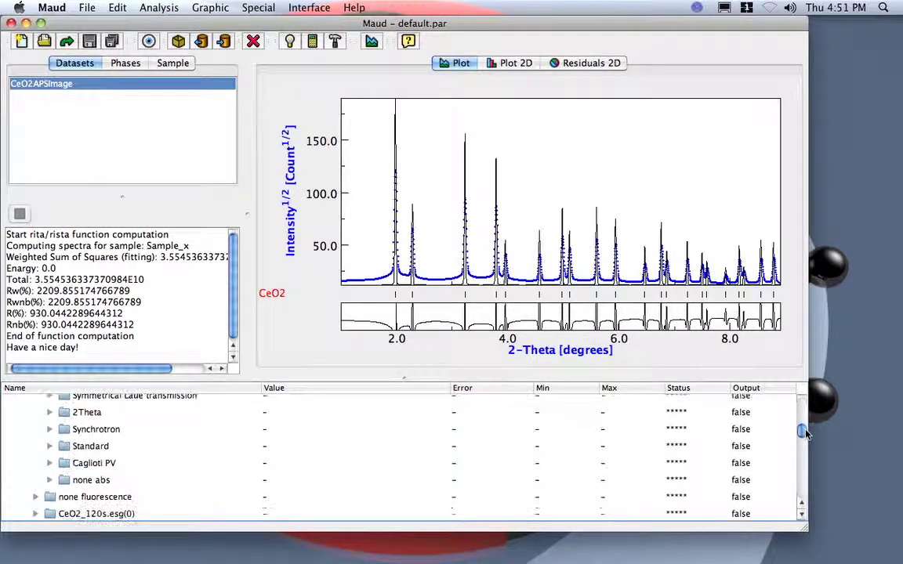
left_click(50, 463)
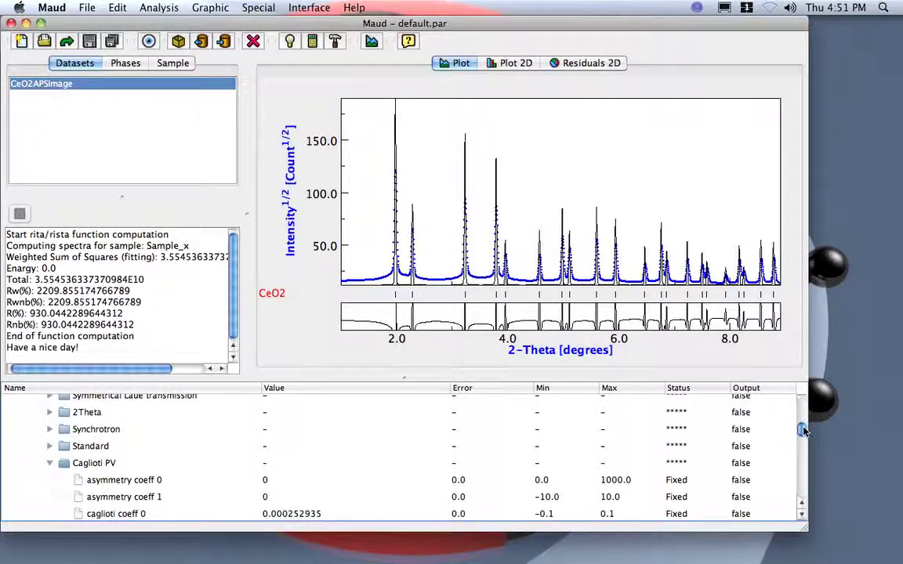
scroll(801, 428, "down", 4)
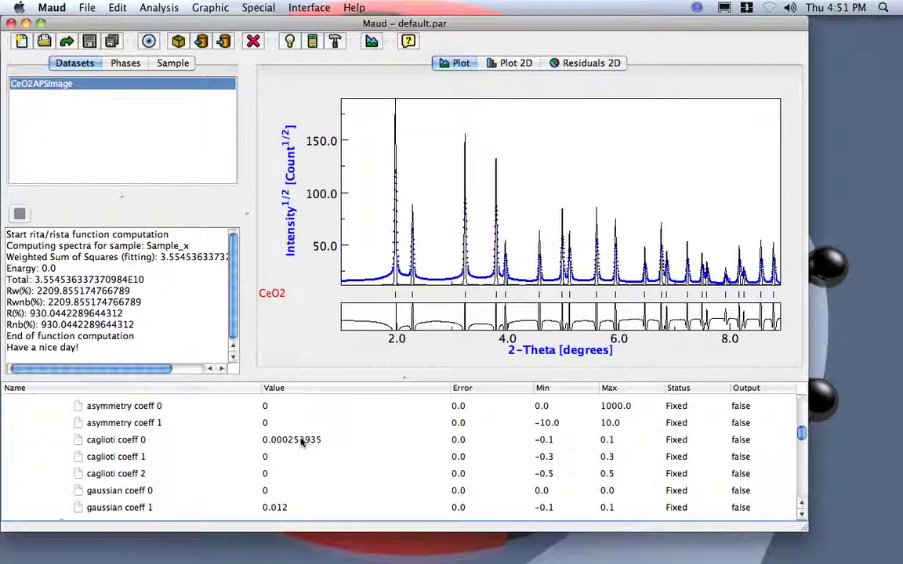
left_click(300, 442)
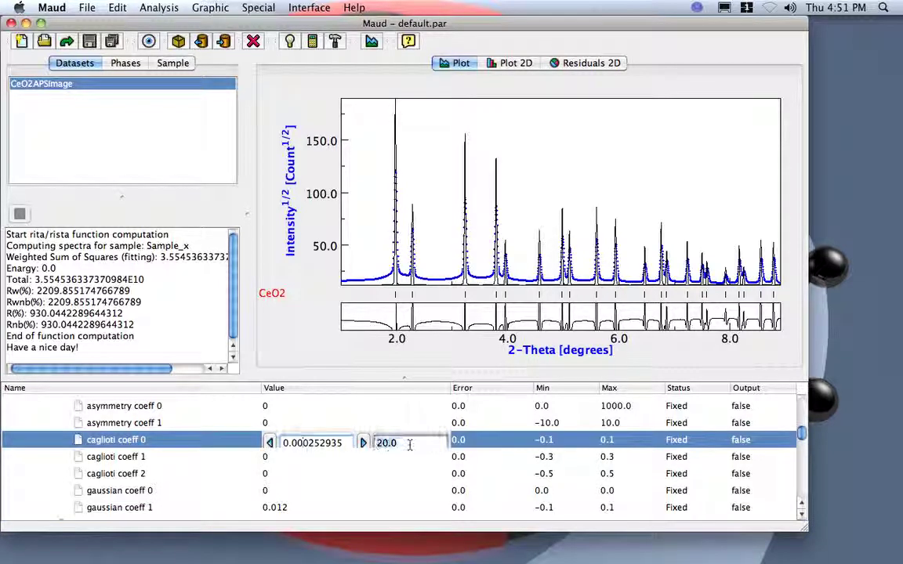
key("BackSpace")
key("BackSpace")
key("BackSpace")
key("BackSpace")
type("0.")
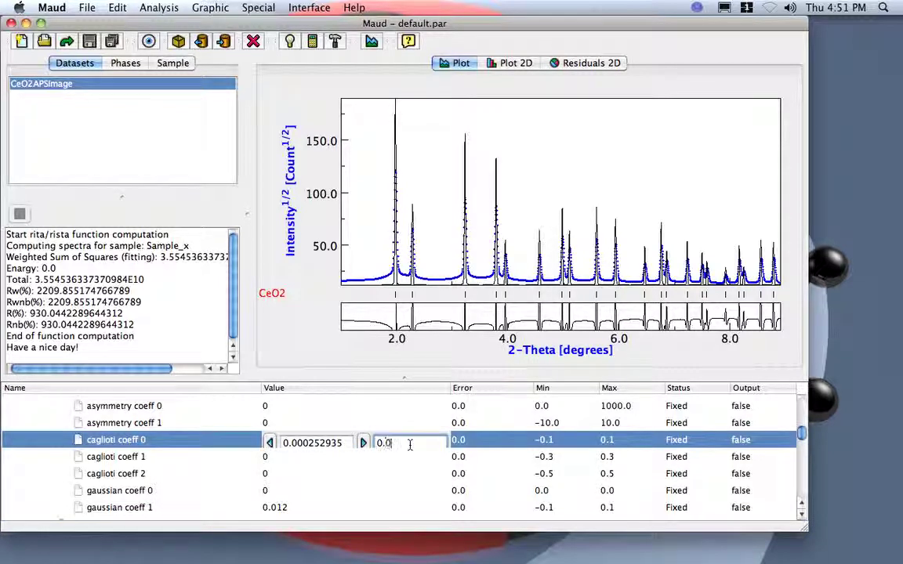
type("001")
left_click(364, 443)
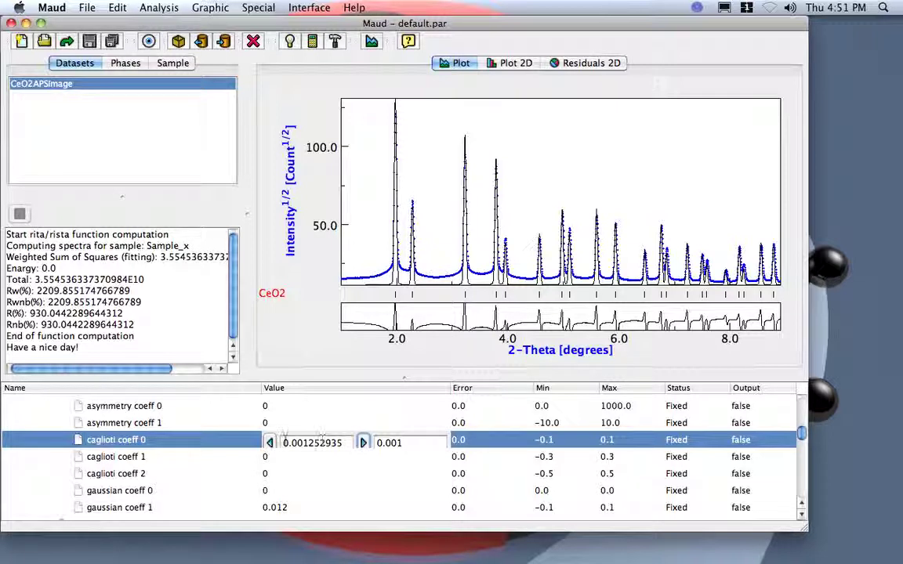
left_click(218, 445)
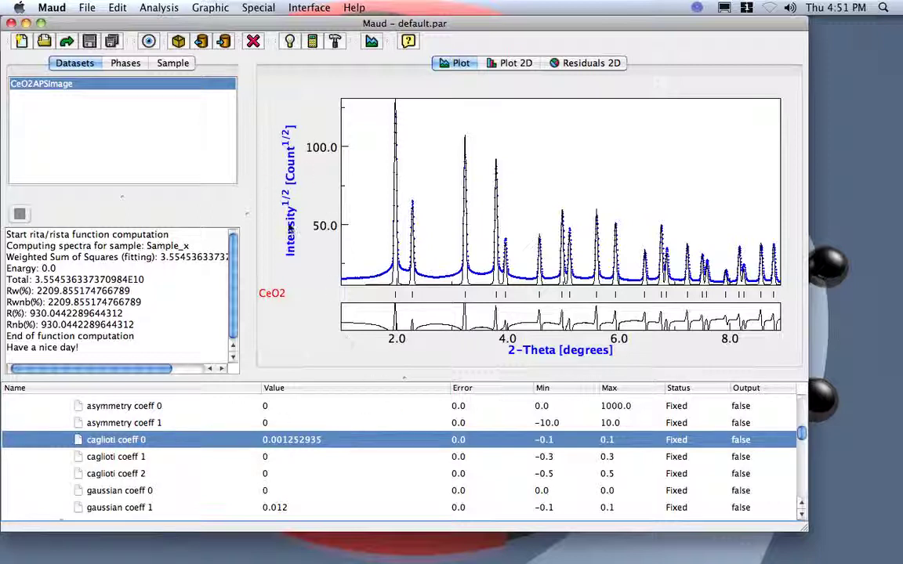
- Open the full refinable parameter list with every tree node expanded
left_click(156, 7)
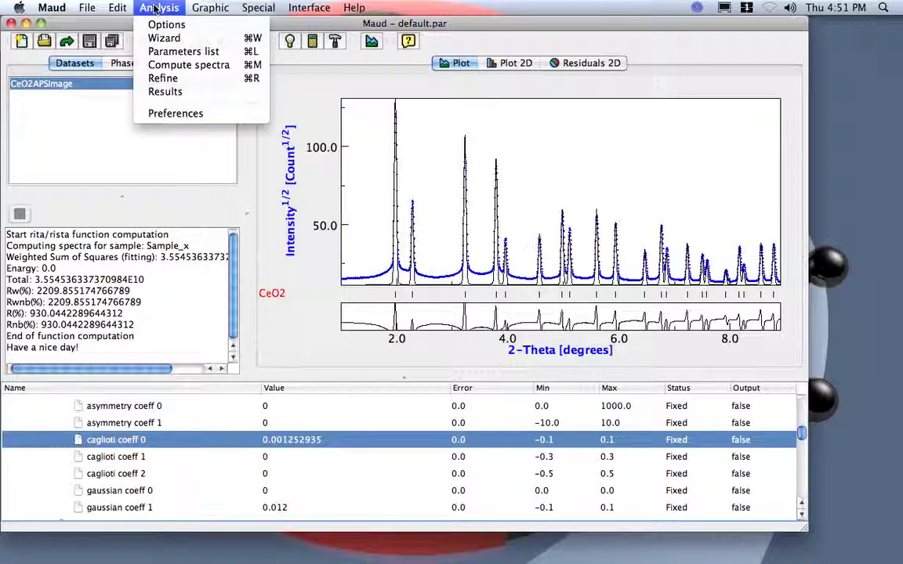
left_click(174, 52)
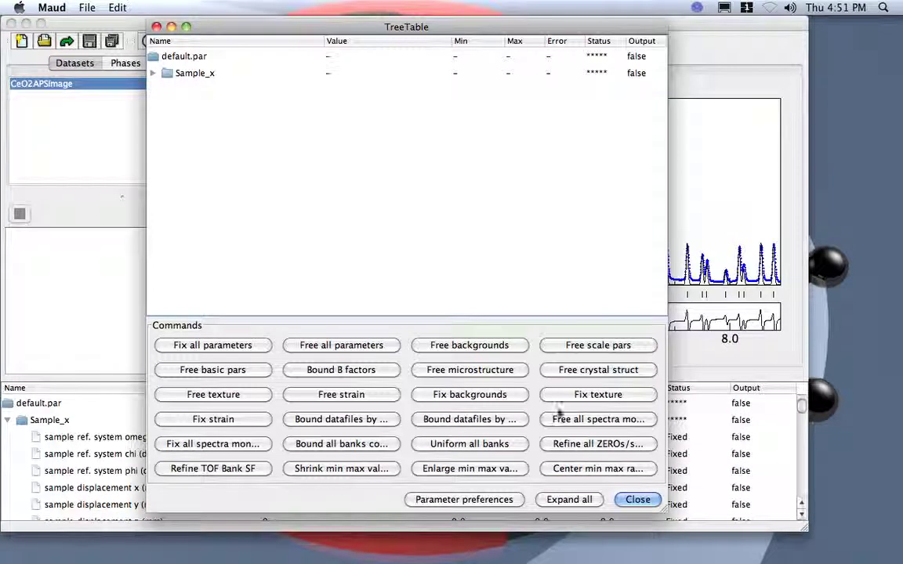
left_click(584, 500)
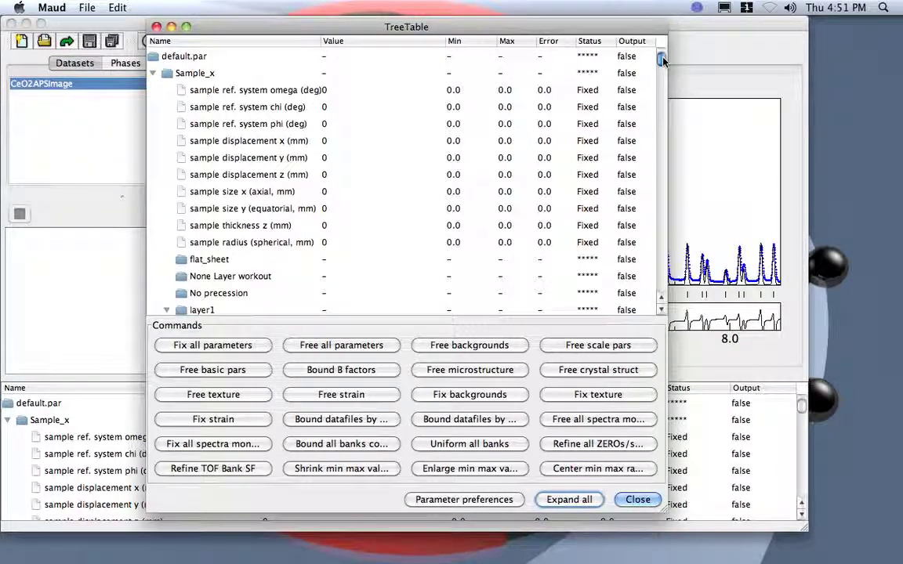
left_click_drag(662, 61, 662, 65)
left_click_drag(613, 29, 643, 48)
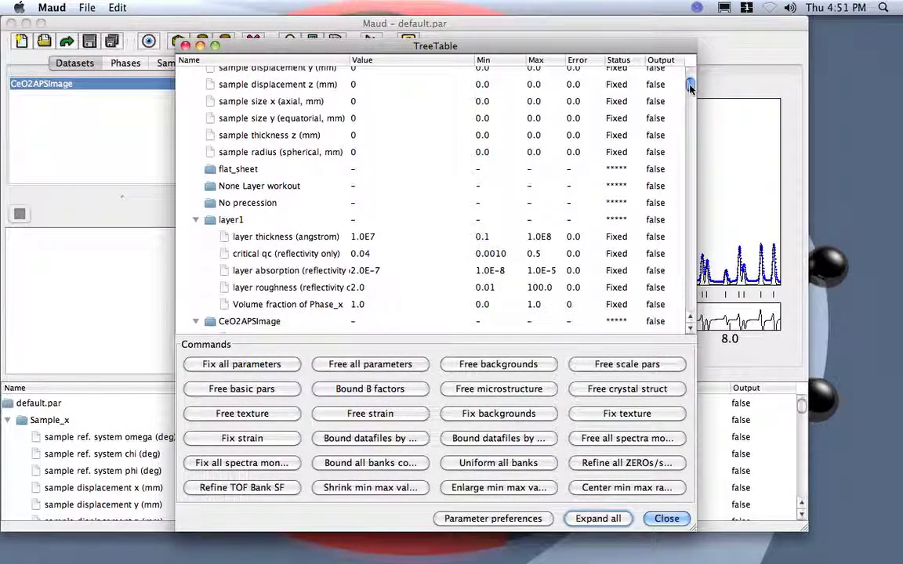
scroll(691, 94, "down", 4)
scroll(690, 93, "down", 6)
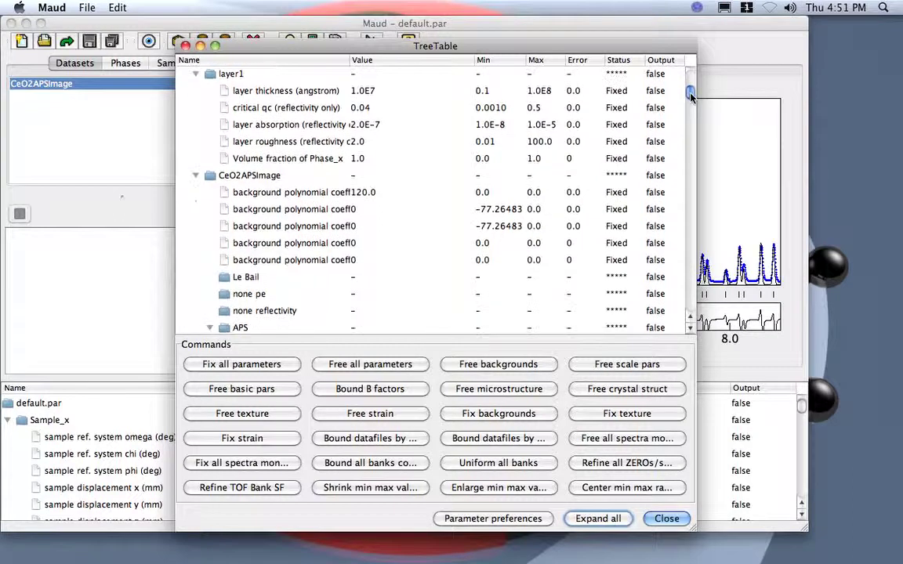
- Set background polynomial coeff 0–4 to Refined and refresh the CeO2APSImage rows
left_click(616, 169)
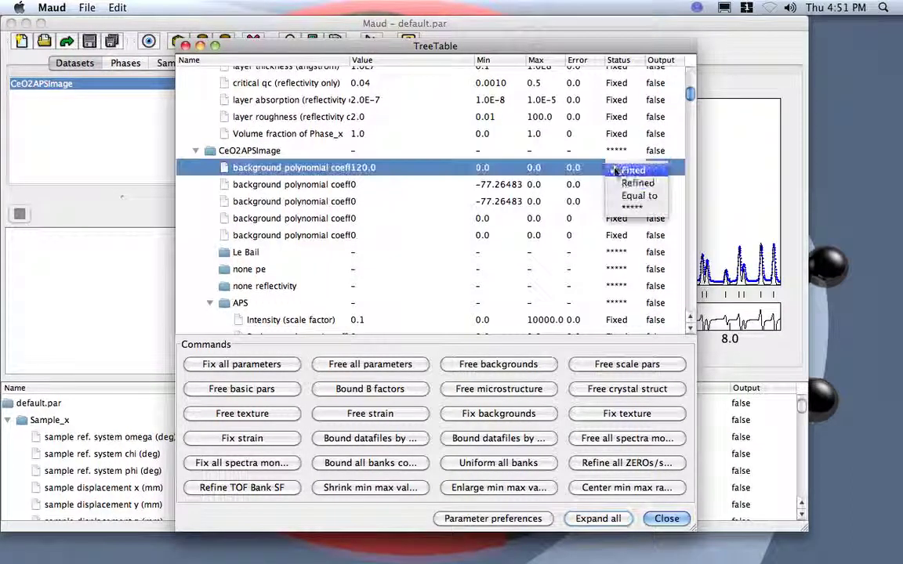
left_click(615, 180)
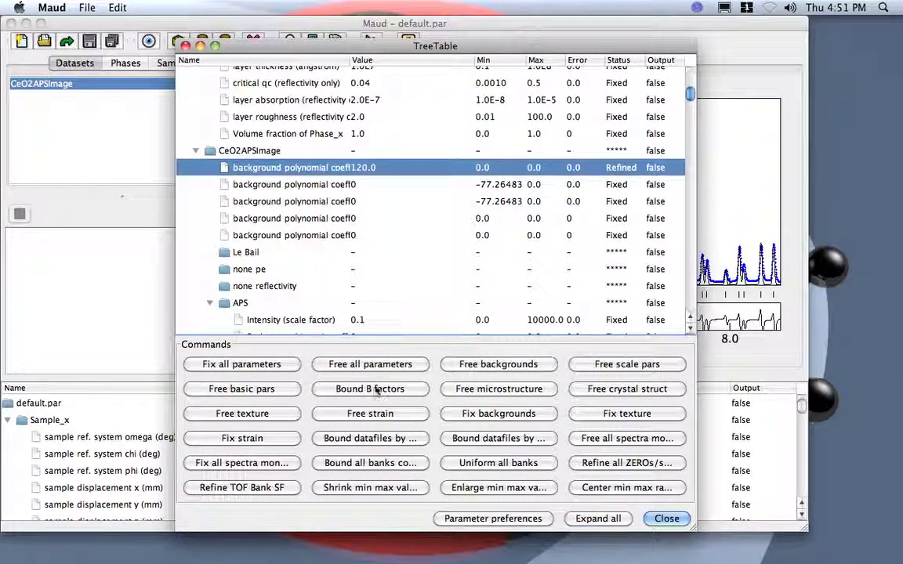
left_click(484, 365)
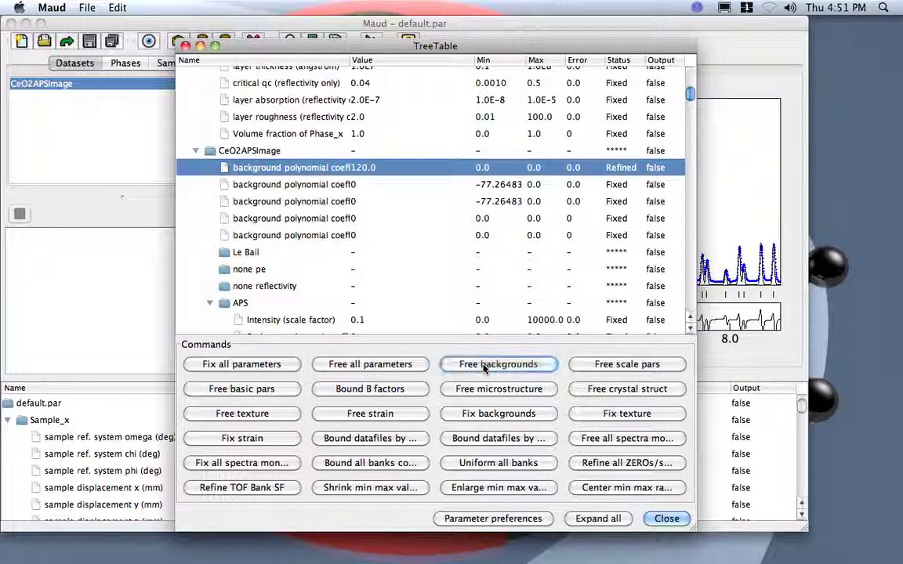
left_click(196, 151)
left_click(195, 151)
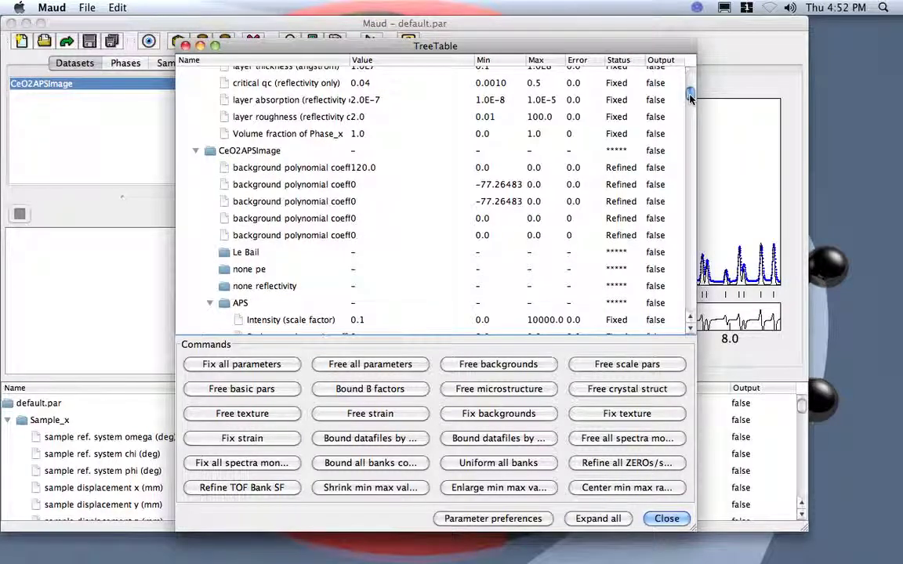
- Enlarge the parameter table window and widen its name and Status columns
left_click_drag(690, 94, 689, 95)
left_click_drag(347, 60, 371, 59)
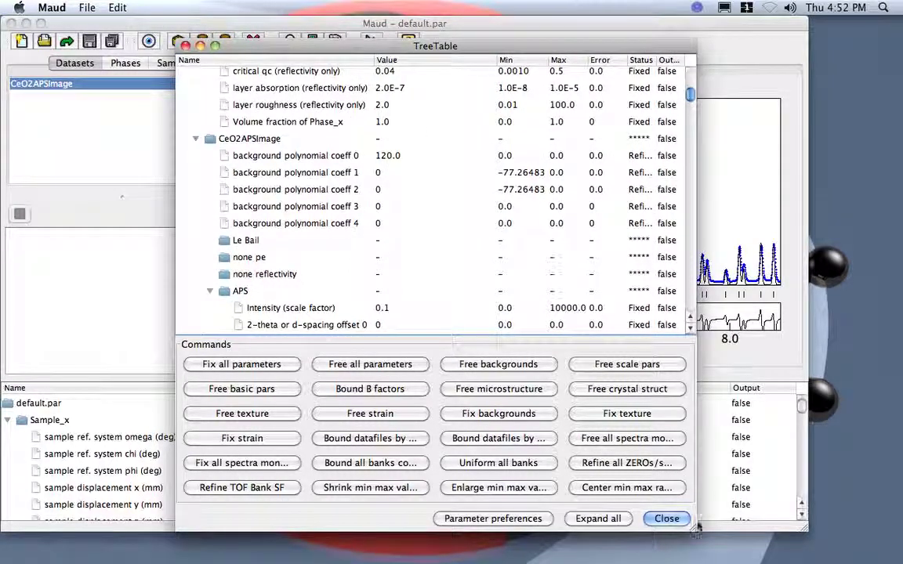
left_click_drag(693, 528, 794, 539)
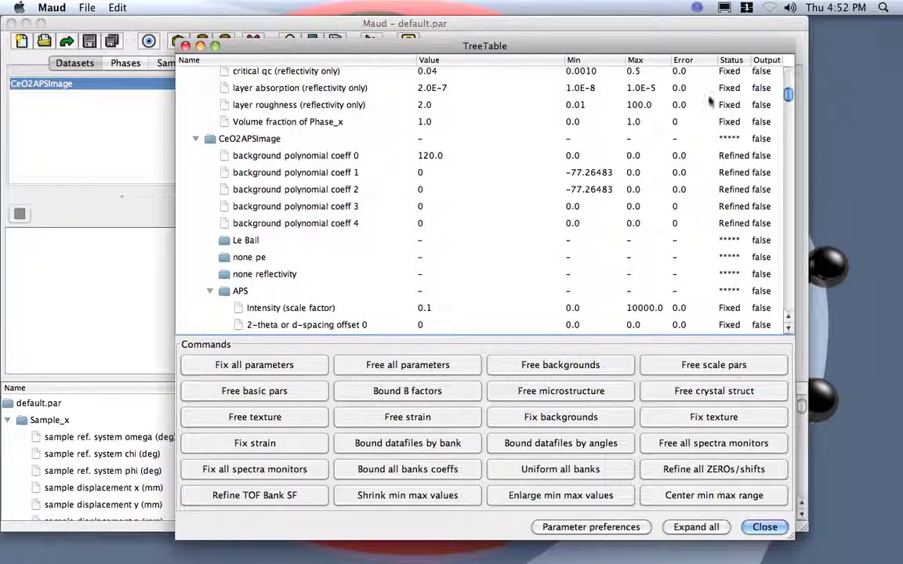
left_click_drag(718, 60, 710, 59)
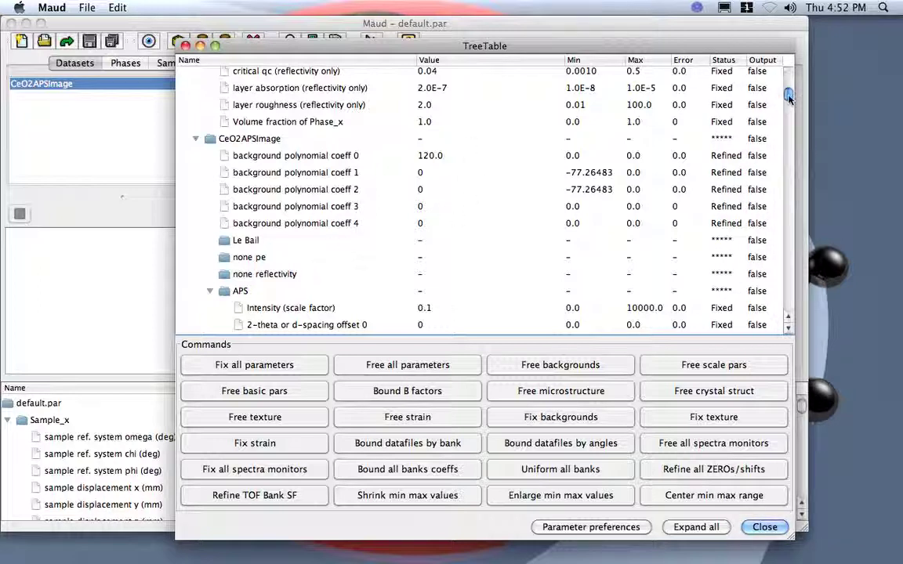
- Set the APS Intensity scale factor to Refined
scroll(789, 95, "down", 4)
left_click(721, 235)
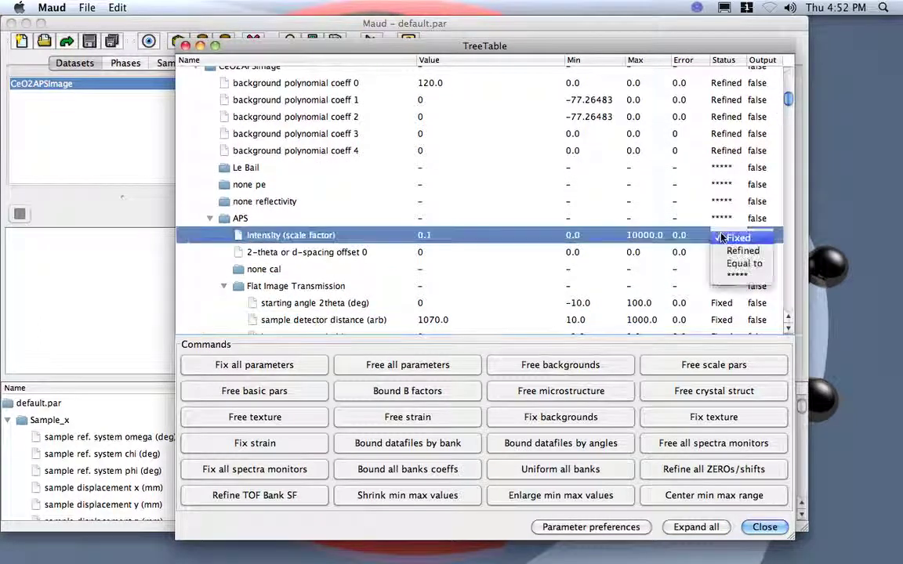
left_click(742, 251)
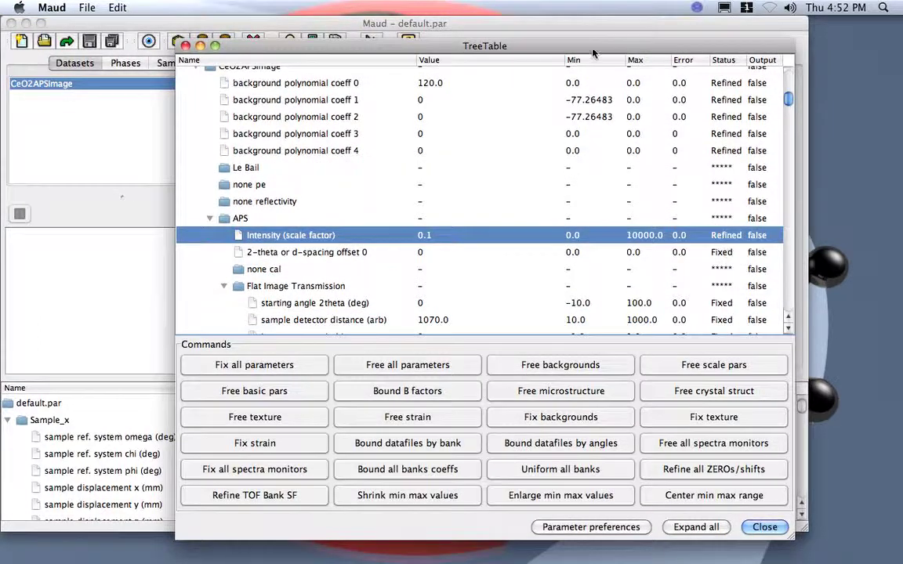
left_click_drag(593, 51, 457, 32)
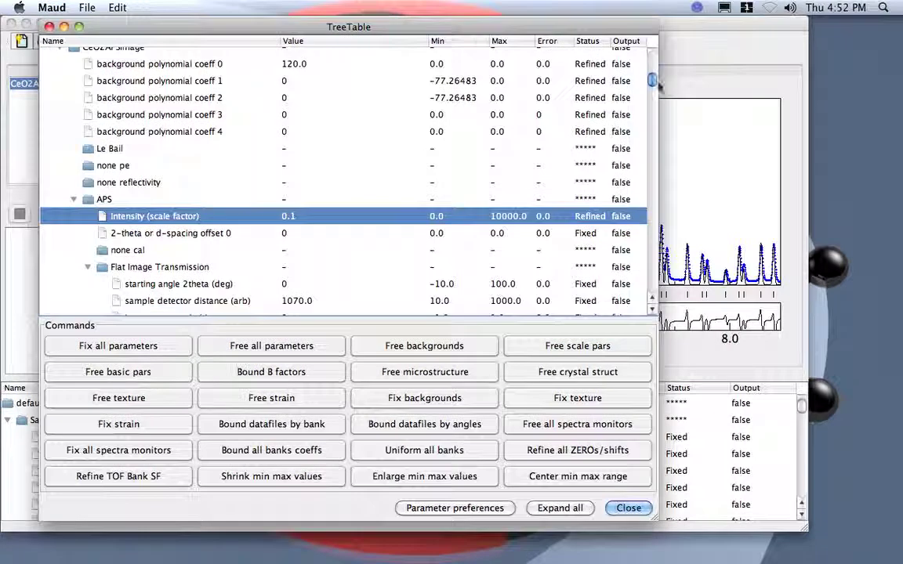
- Set sample detector distance, image center x and image center y to Refined
scroll(655, 84, "down", 2)
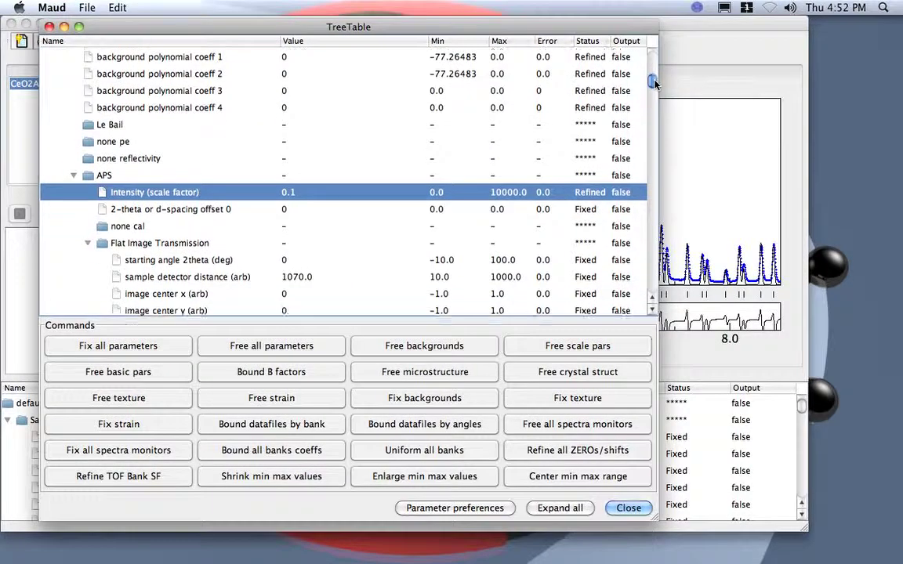
scroll(655, 84, "down", 4)
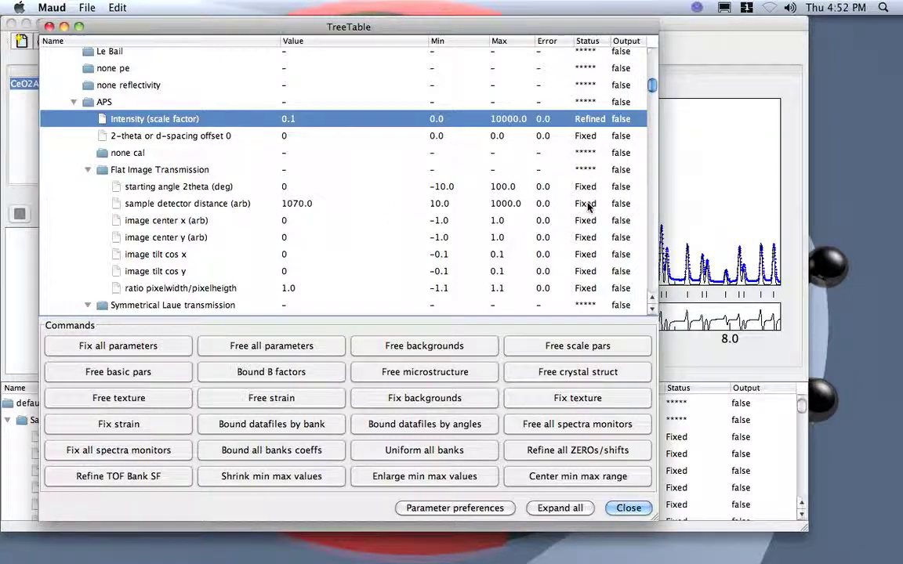
left_click(587, 205)
left_click(593, 220)
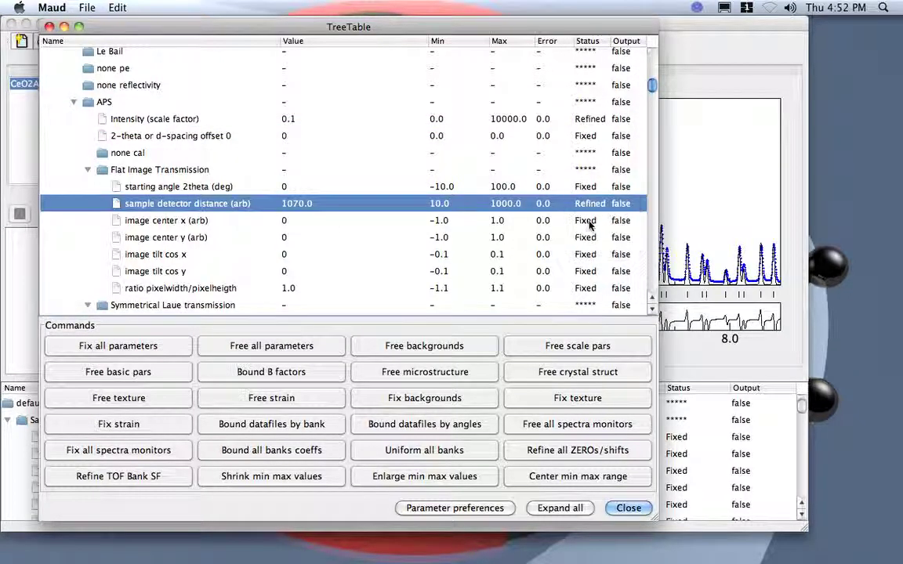
left_click(587, 222)
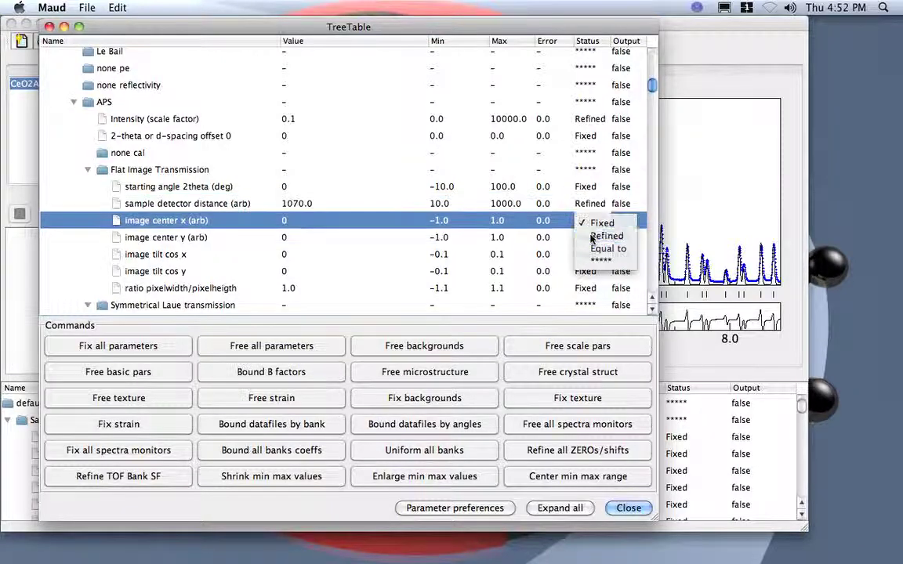
left_click(589, 235)
left_click(586, 237)
left_click(591, 252)
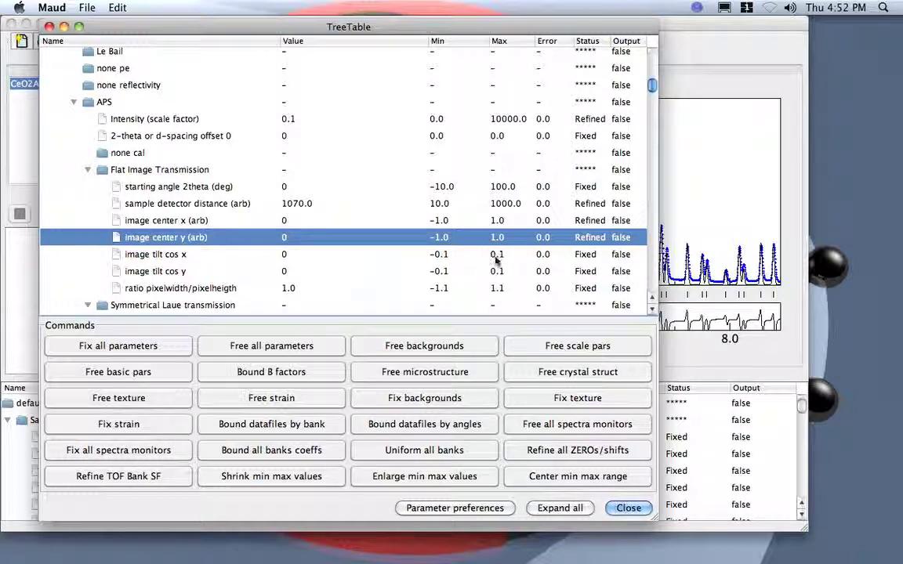
- Set image tilt cos x and image tilt cos y to Refined
left_click(584, 253)
left_click(590, 268)
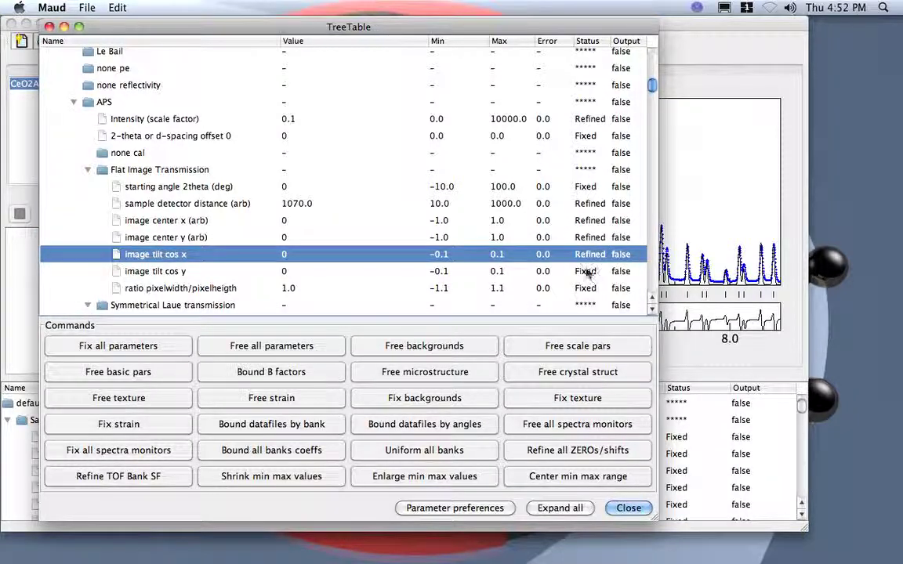
left_click(588, 271)
left_click(594, 287)
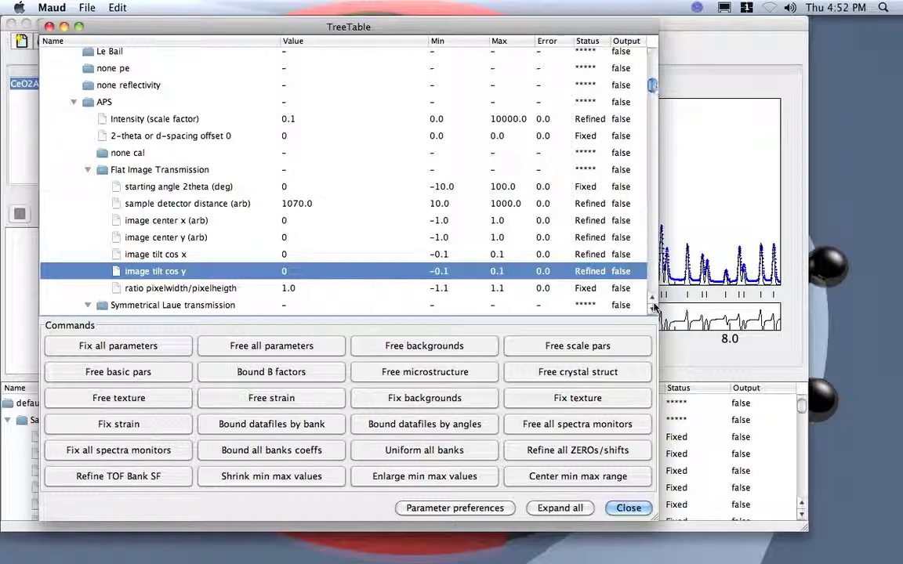
left_click(654, 311)
left_click(653, 311)
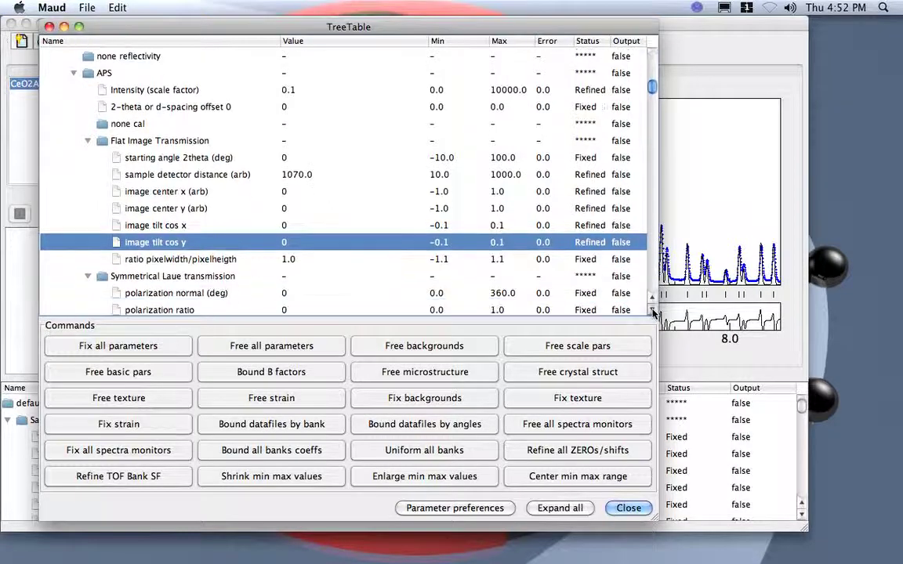
left_click(654, 311)
left_click(654, 311)
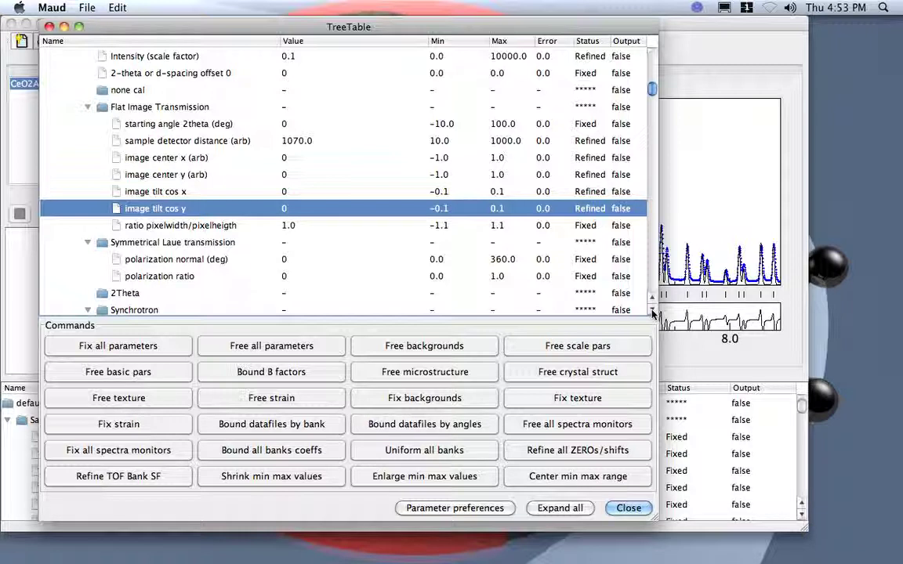
left_click(653, 313)
left_click(653, 313)
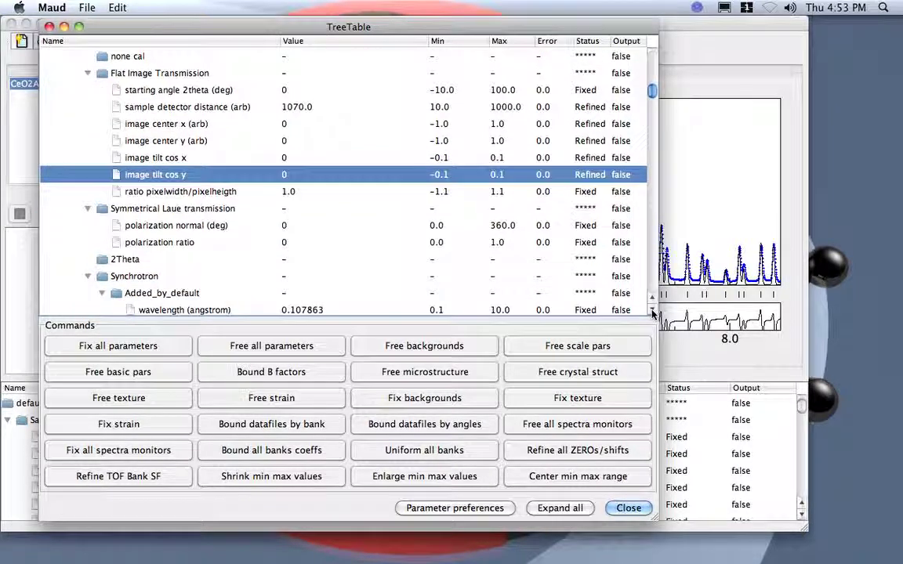
- Scroll down to the Cagliotti PV rows and switch caglioti coeff 0 and 1 from Fixed to Refined
left_click(652, 313)
left_click(653, 313)
left_click(652, 312)
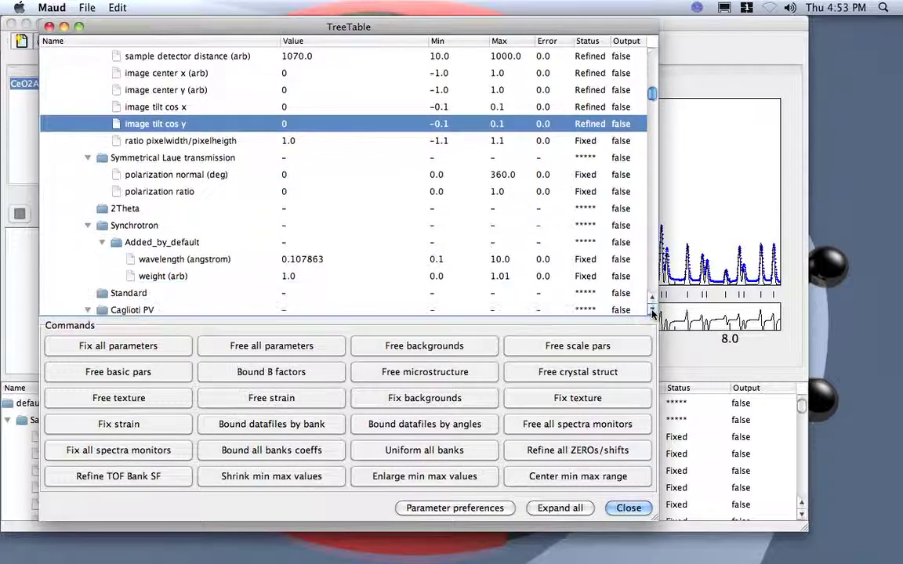
left_click(653, 313)
left_click(653, 313)
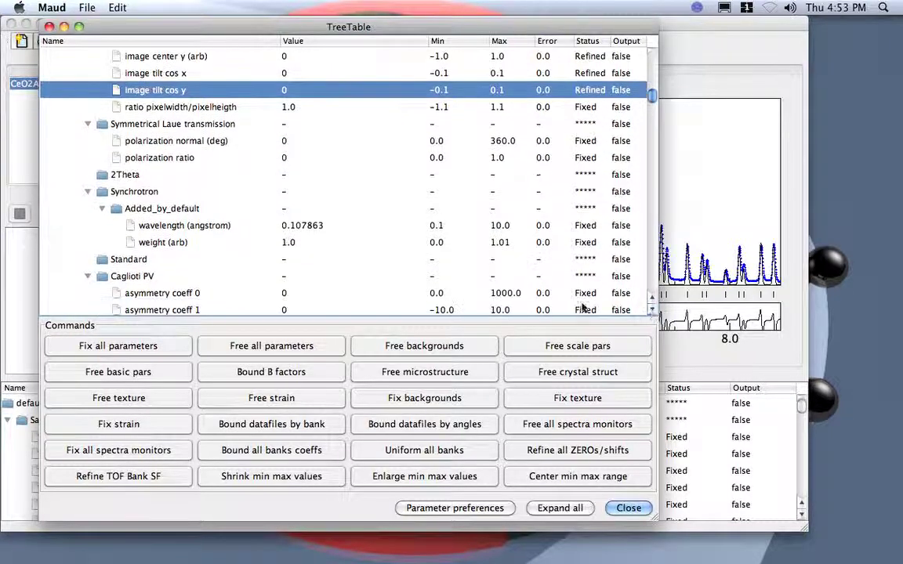
left_click(653, 313)
left_click(653, 313)
triple_click(653, 313)
left_click(653, 312)
left_click(653, 313)
left_click(653, 312)
left_click(653, 313)
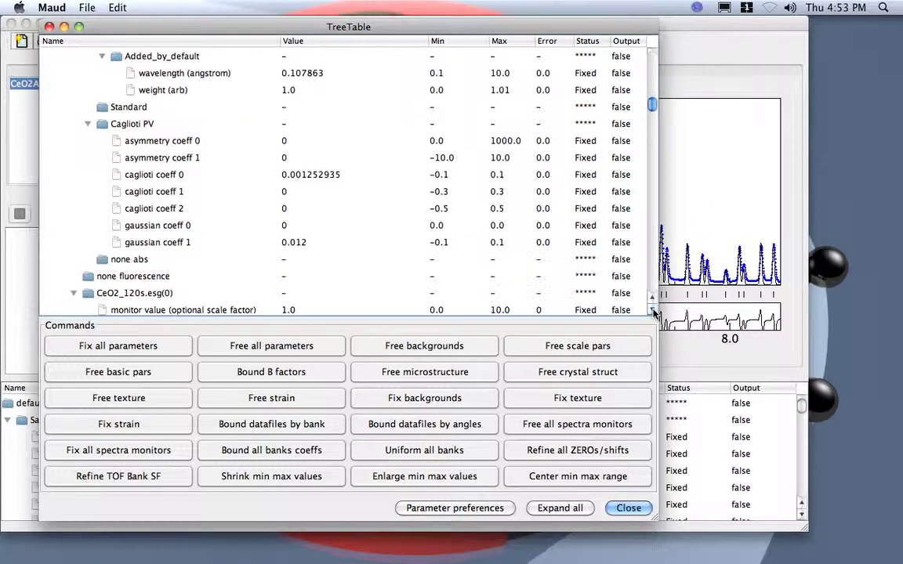
left_click(585, 175)
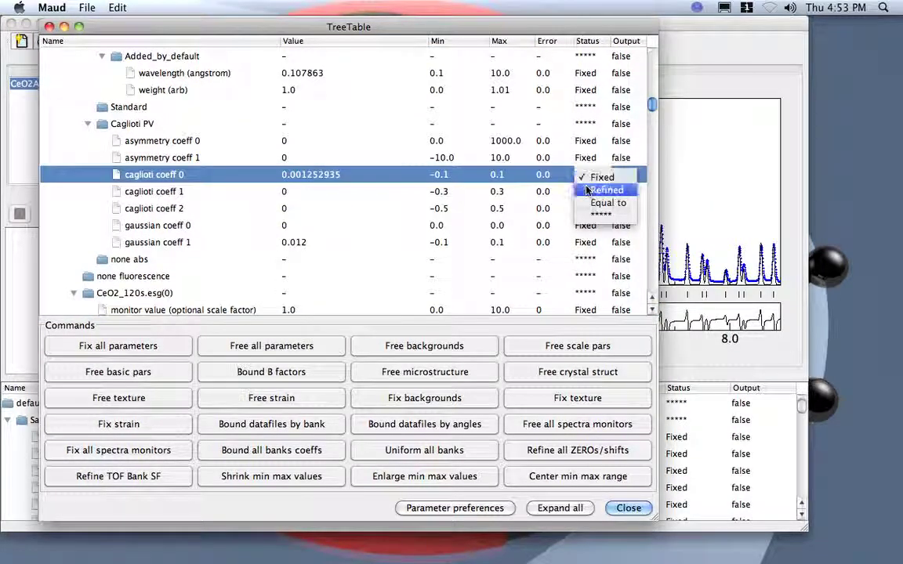
left_click(587, 190)
left_click(587, 192)
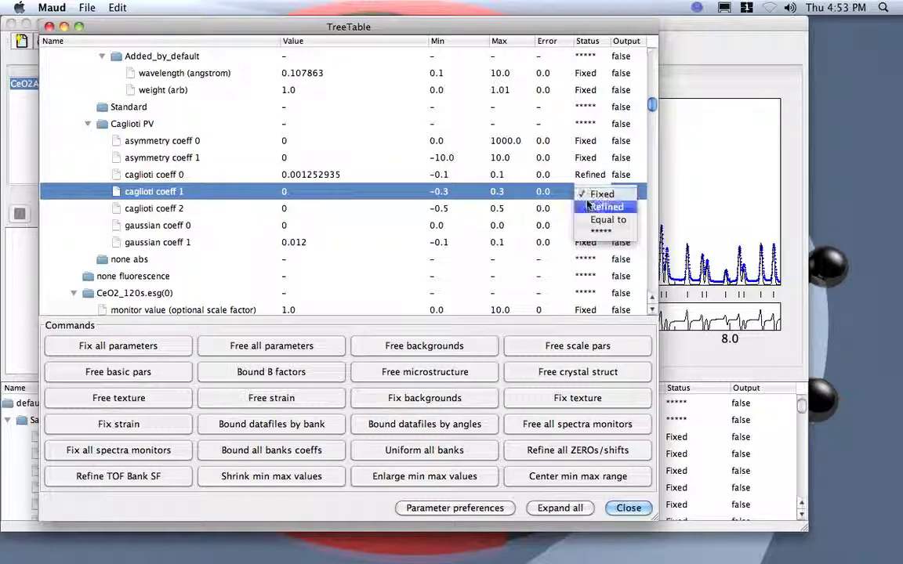
left_click(587, 207)
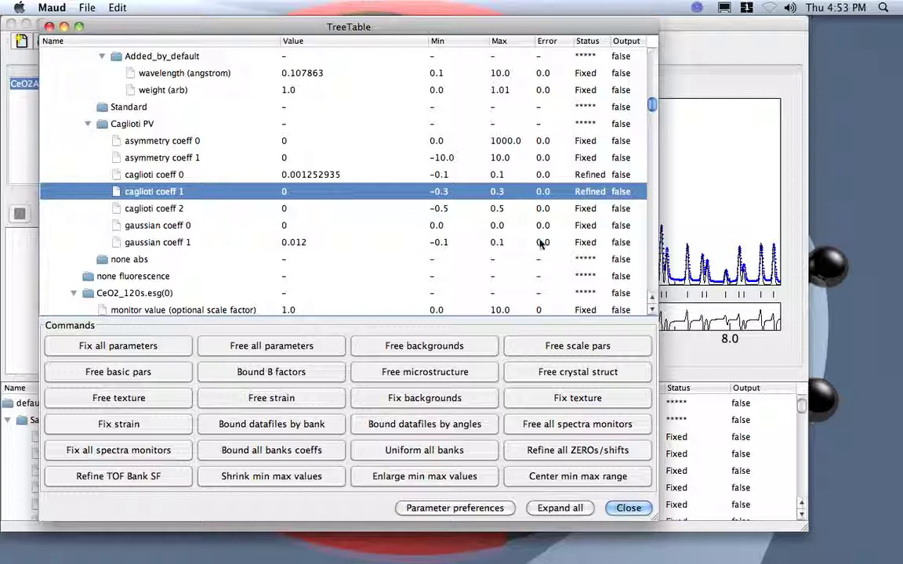
- Scroll the table down through the per-image monitor value rows
left_click(652, 312)
left_click(652, 311)
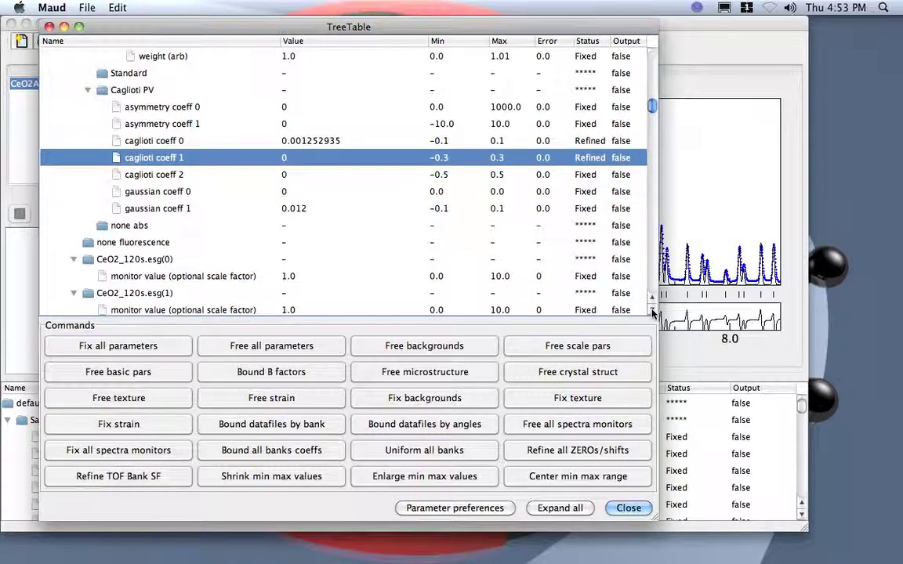
left_click(652, 312)
left_click(652, 312)
left_click(652, 312)
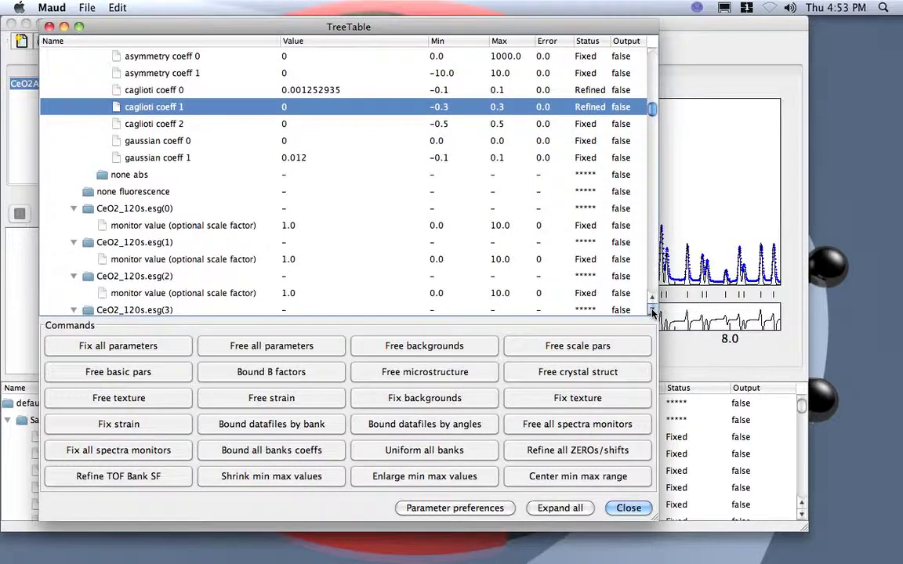
left_click(652, 312)
- Scroll down to the CeO2 atoms and set the Ce1 isotropic B factor to Refined
left_click_drag(653, 113, 655, 255)
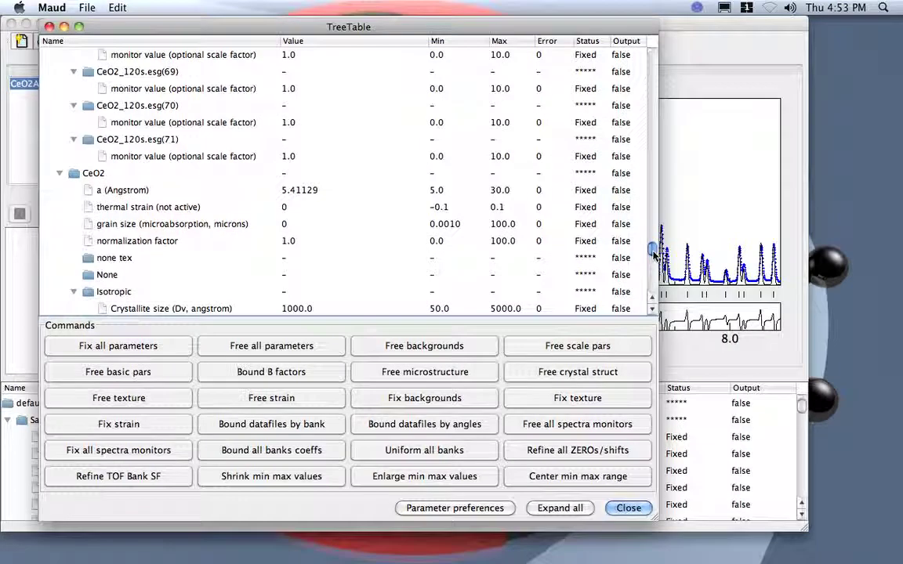
left_click_drag(654, 254, 655, 257)
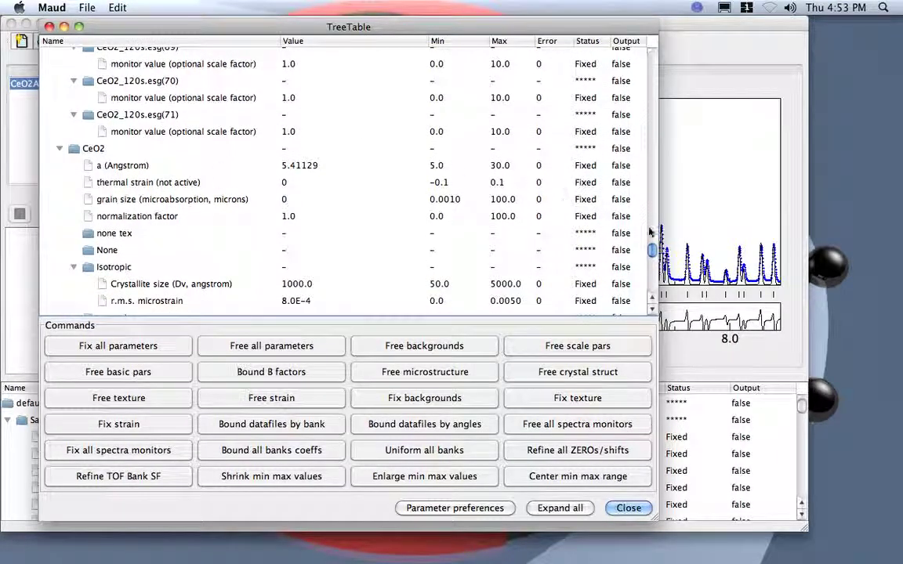
left_click_drag(655, 251, 652, 261)
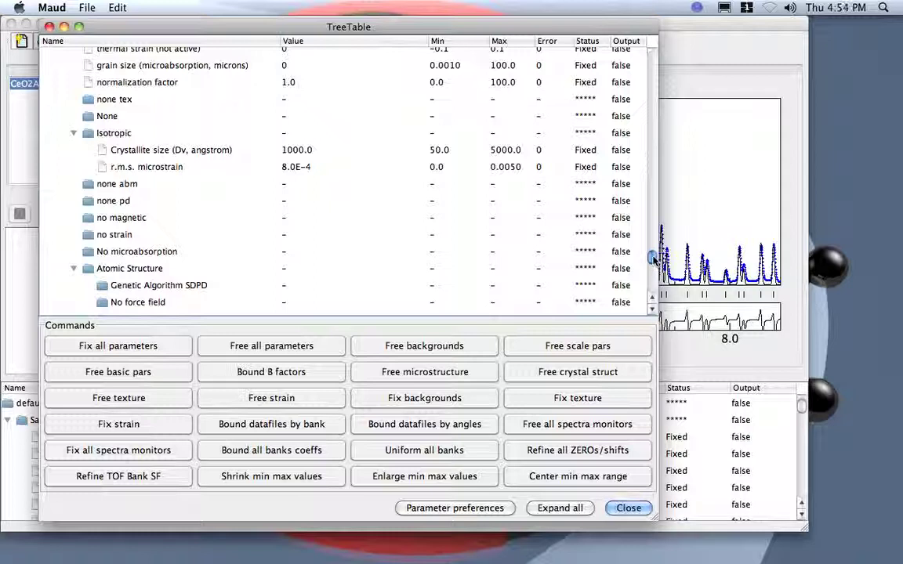
scroll(655, 259, "down", 1)
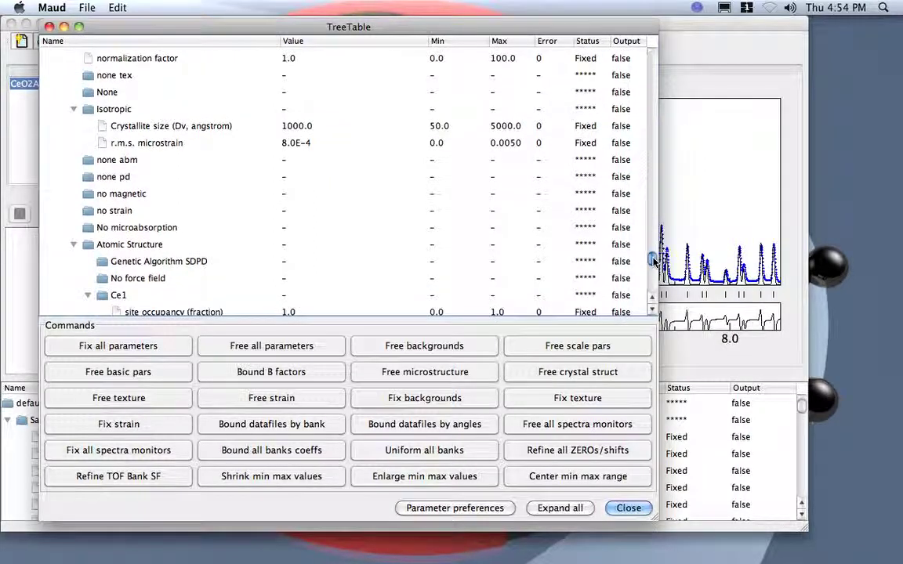
scroll(655, 260, "down", 1)
scroll(654, 261, "down", 5)
scroll(655, 266, "down", 5)
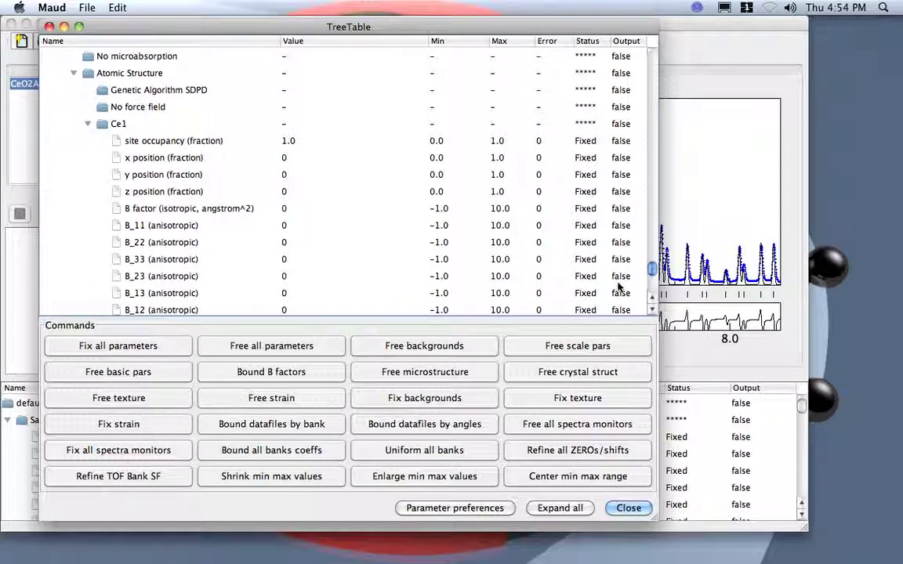
left_click(585, 209)
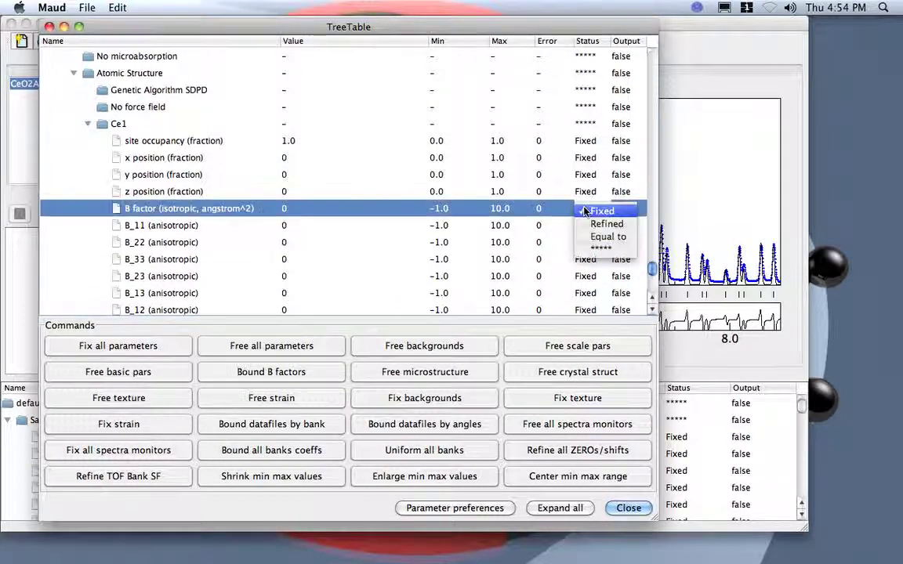
left_click(593, 227)
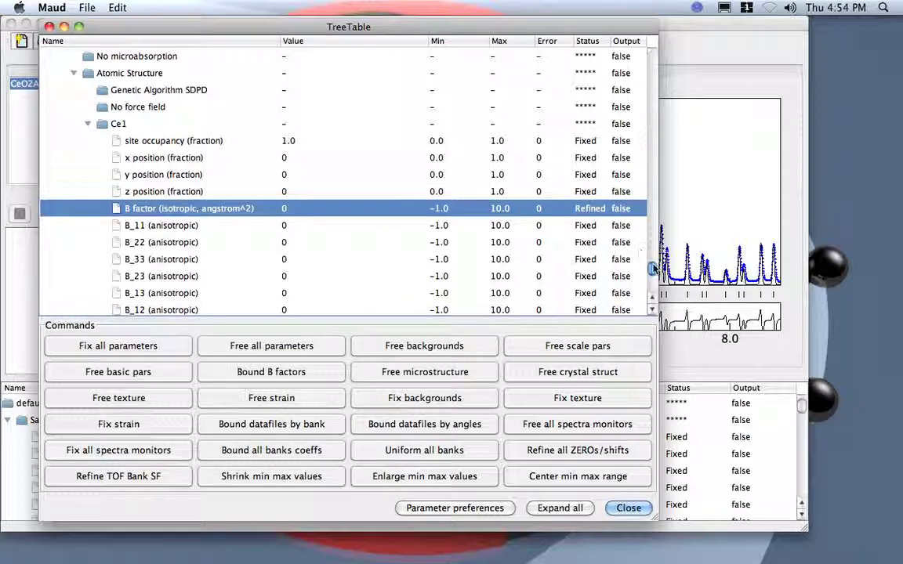
- Set the O1 isotropic B factor to Refined
left_click_drag(654, 269, 653, 276)
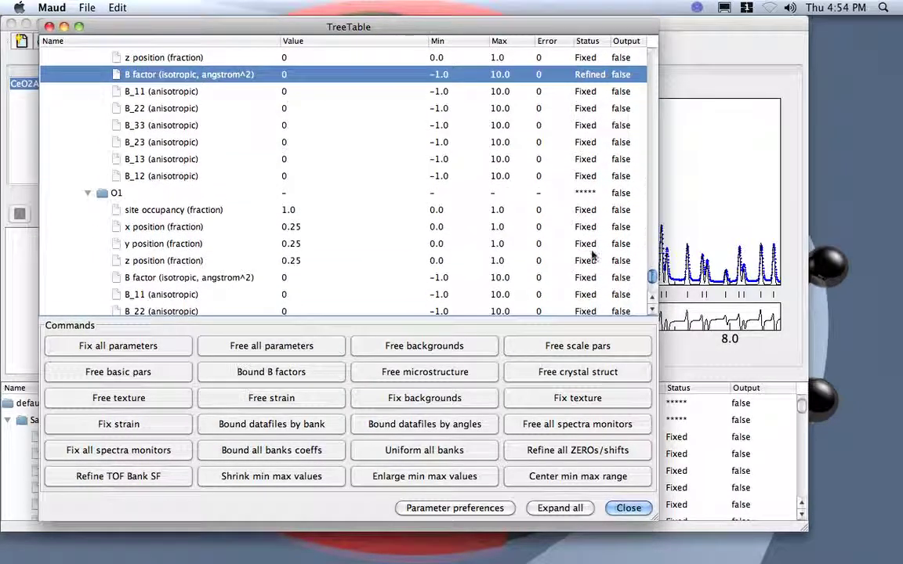
left_click(584, 276)
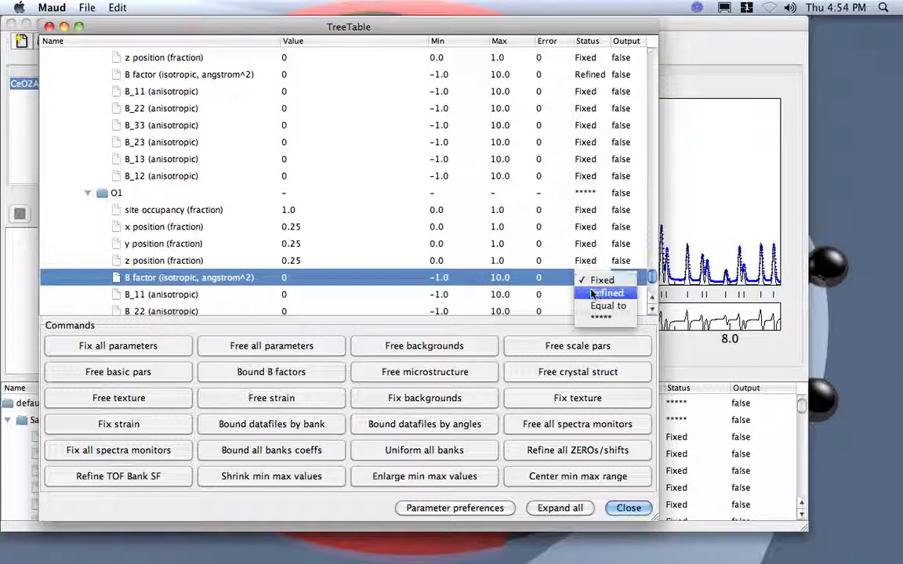
left_click(596, 293)
mouse_move(653, 280)
left_mouse_down()
mouse_move(653, 290)
mouse_move(650, 265)
left_mouse_up()
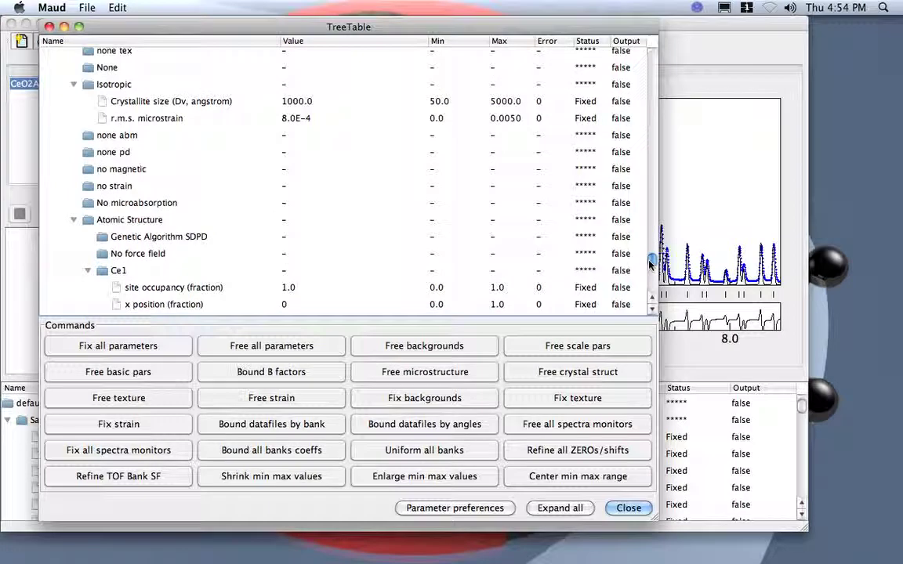
- Close the parameter table and confirm 5 least-squares iterations in the analysis options
left_click(628, 508)
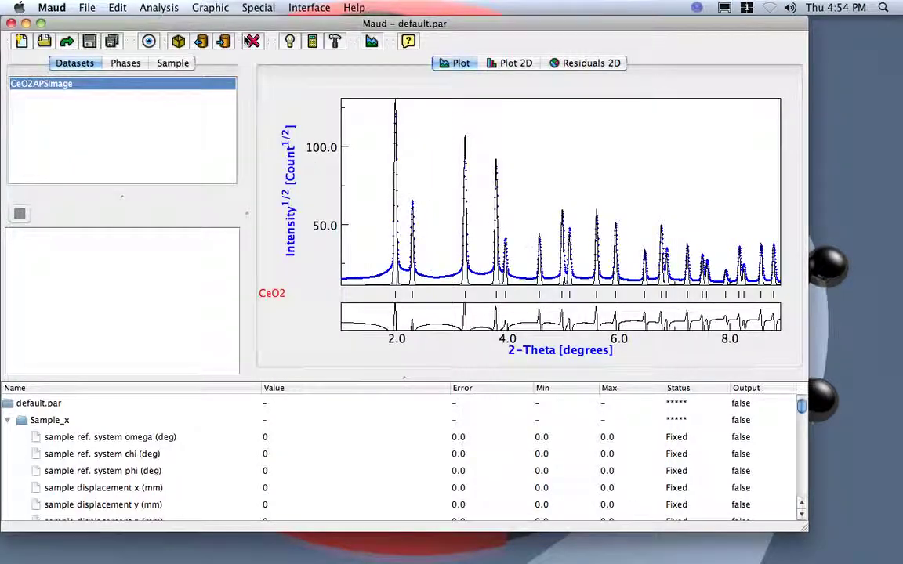
left_click(151, 10)
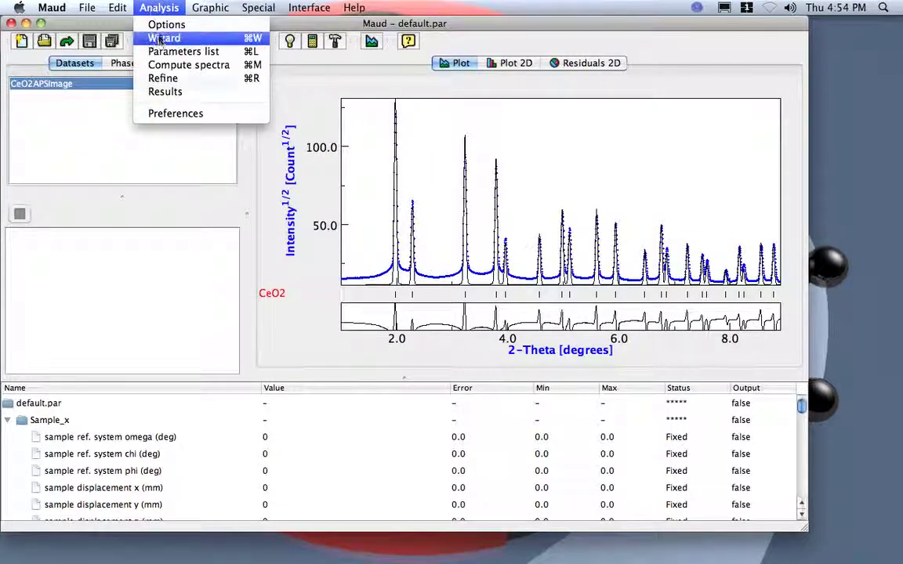
left_click(164, 25)
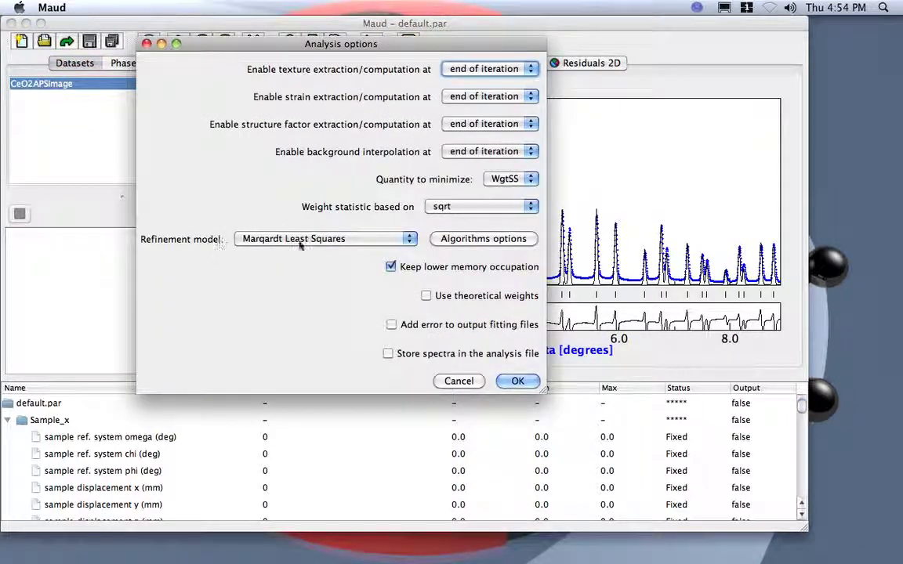
left_click(458, 241)
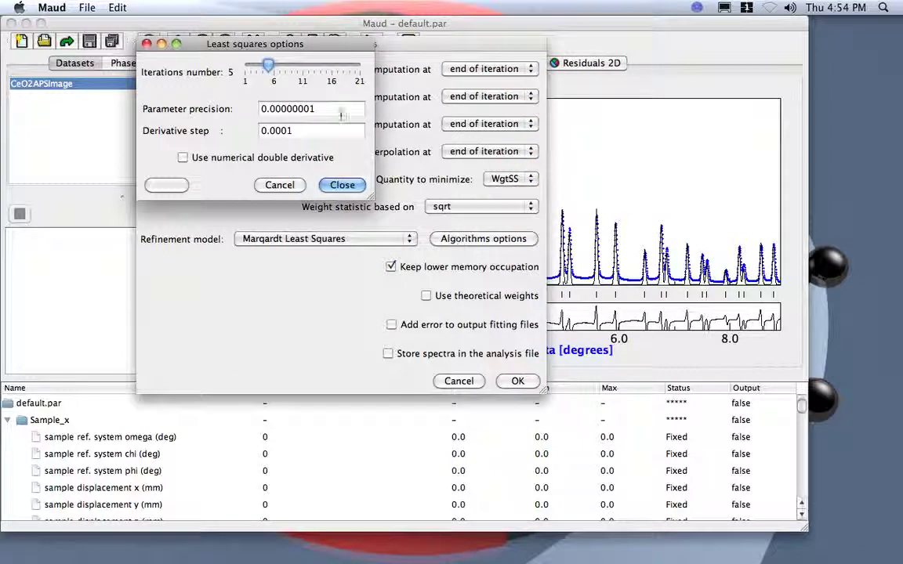
left_click(343, 185)
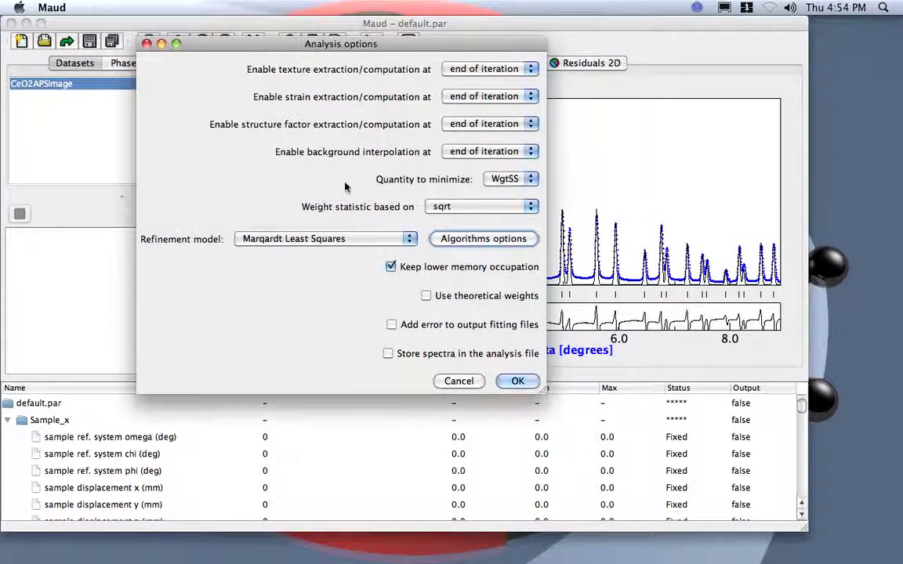
left_click(517, 381)
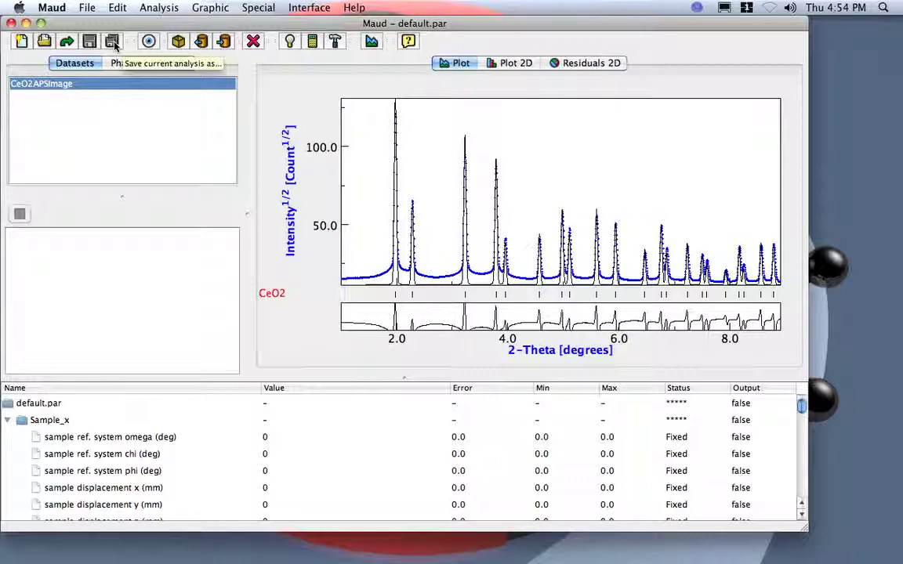
- Save the analysis into the image2D folder under the name CeO2_120s.par
left_click(113, 41)
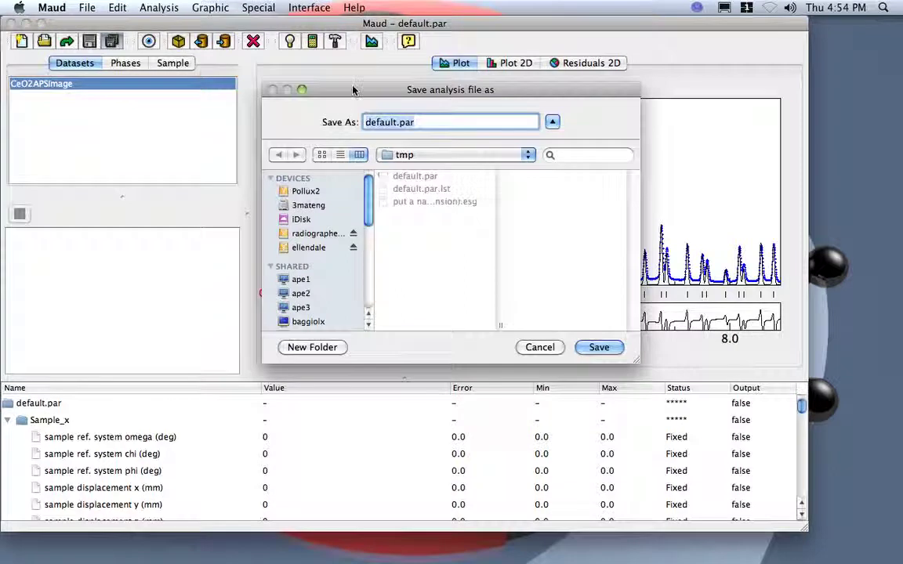
left_click_drag(355, 89, 329, 65)
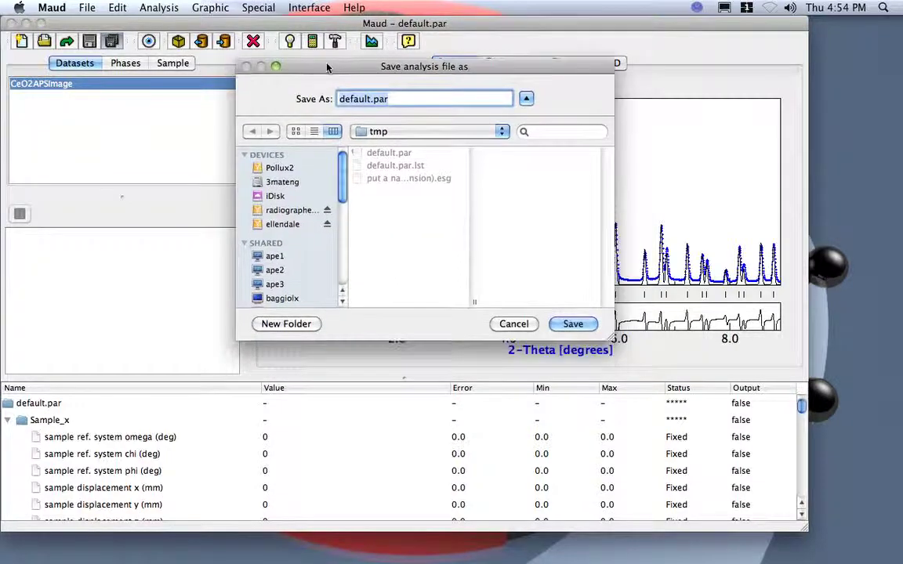
left_click(399, 133)
left_click(399, 225)
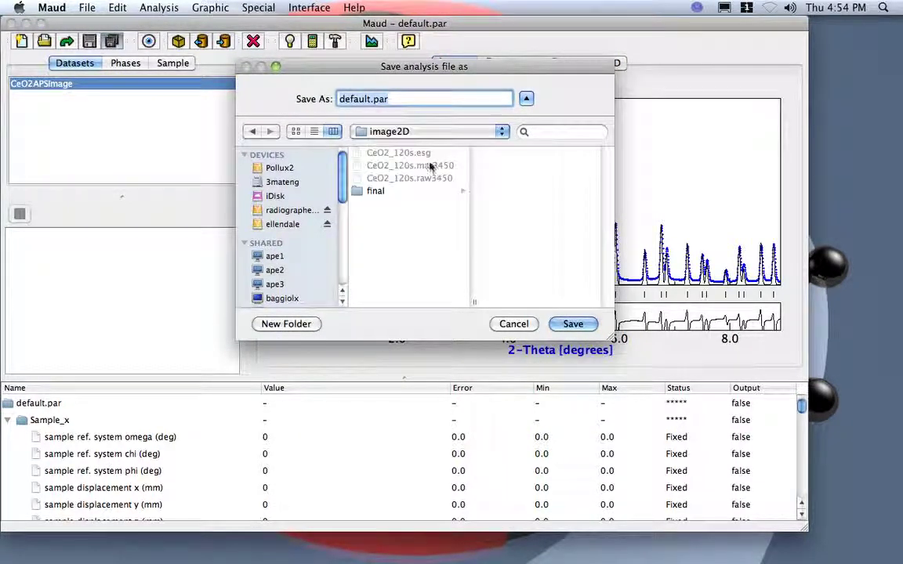
left_click(409, 152)
left_click(415, 98)
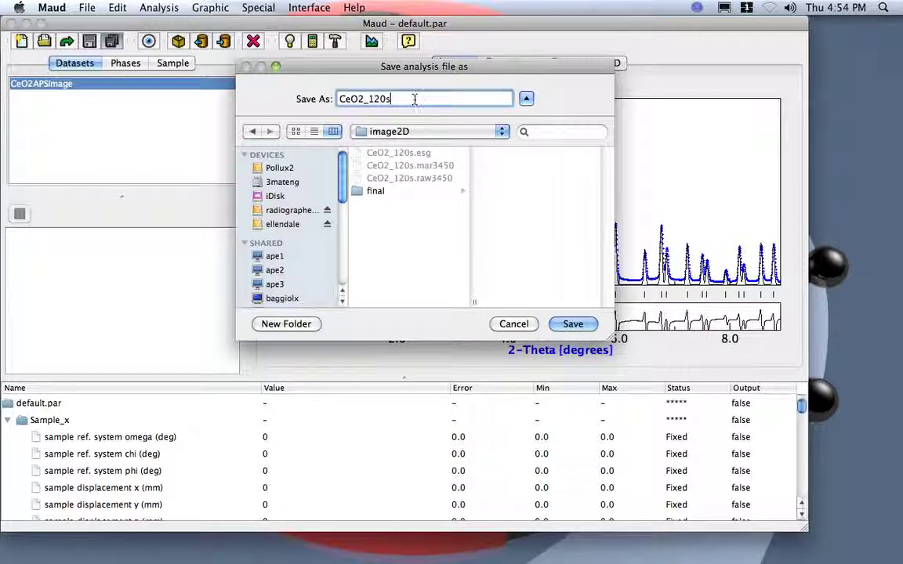
type(".par")
left_click(571, 324)
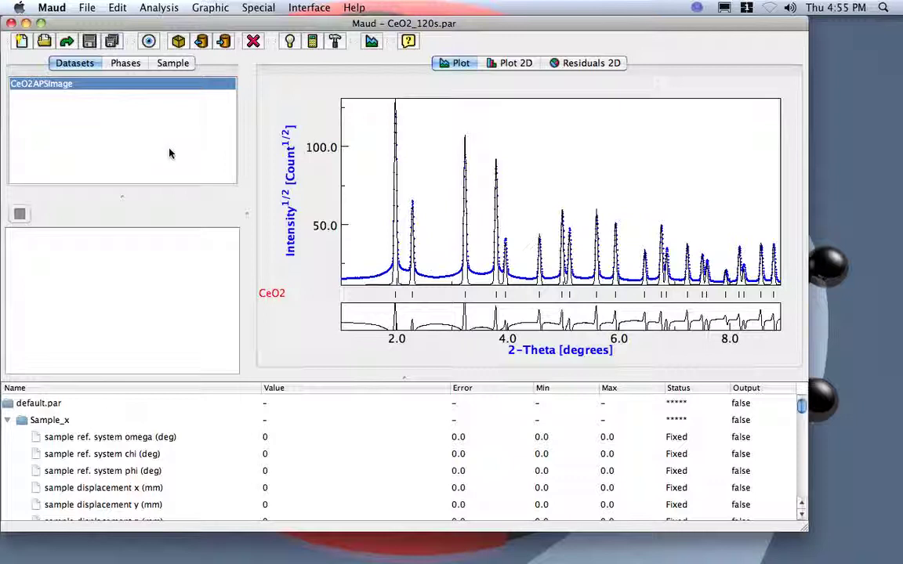
- Run a five-iteration refinement to reach Rw 12.37%, and enlarge the refinement log area
left_click(335, 41)
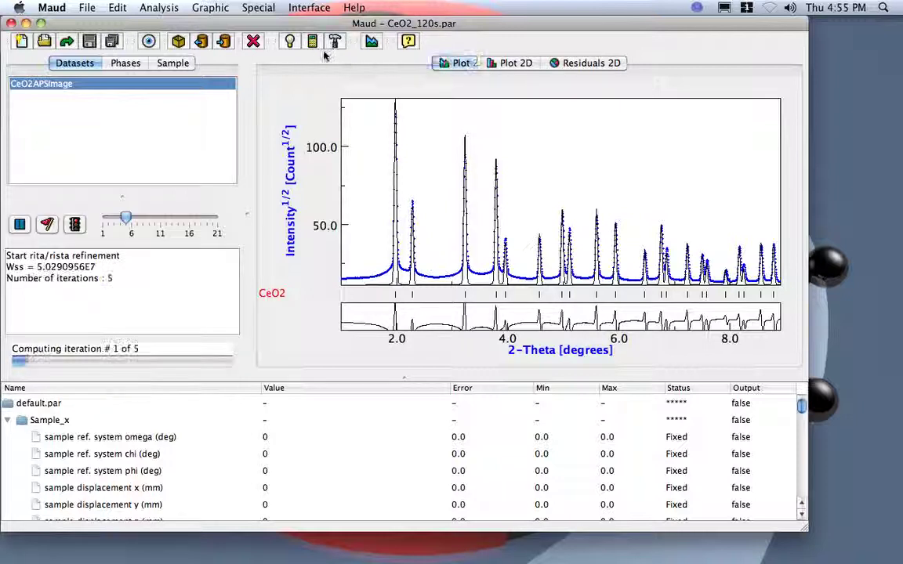
left_click_drag(123, 196, 123, 147)
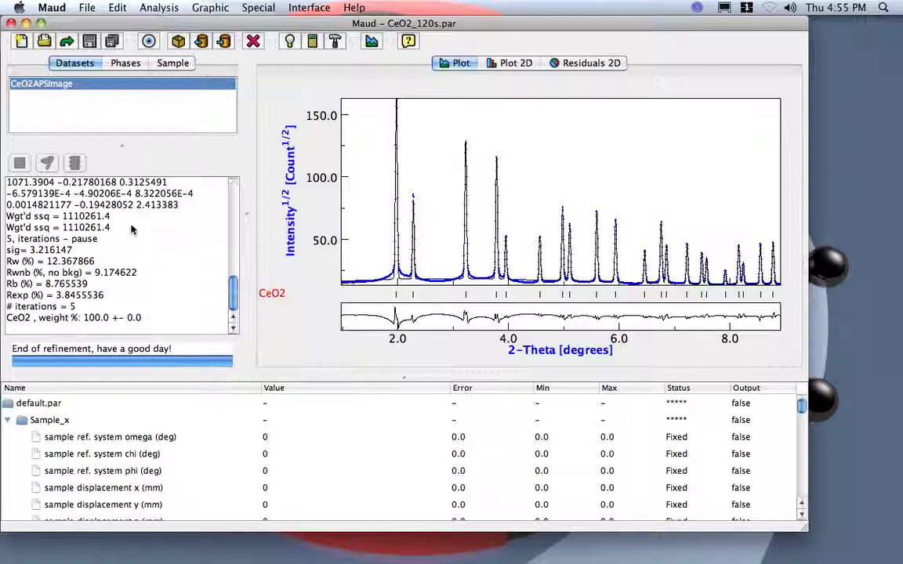
- Inspect the 2D multiplot zoomed and at full 2θ range, then list the refined detector distance (1071.3904)
left_click(489, 63)
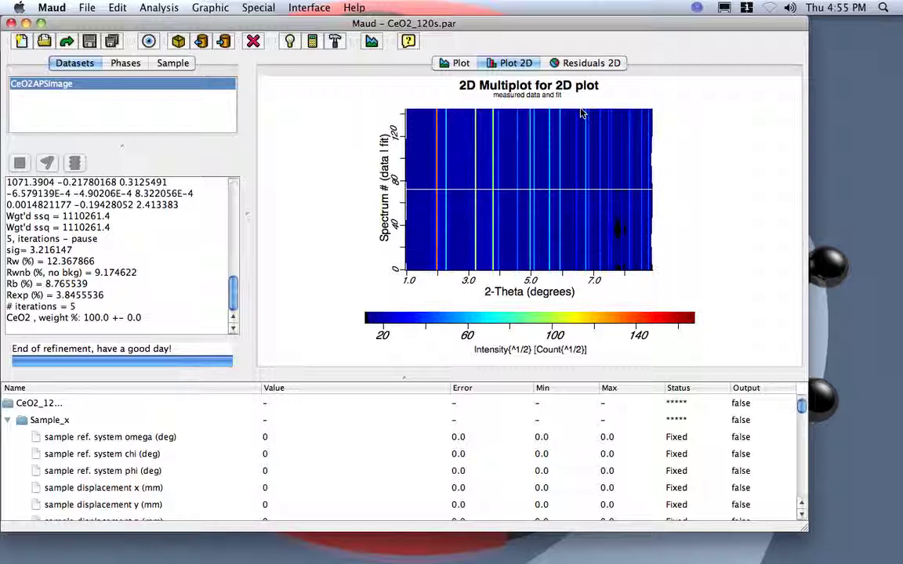
left_click_drag(590, 126, 594, 276)
left_click_drag(639, 111, 645, 274)
left_click_drag(631, 234, 491, 147)
left_click_drag(801, 404, 801, 423)
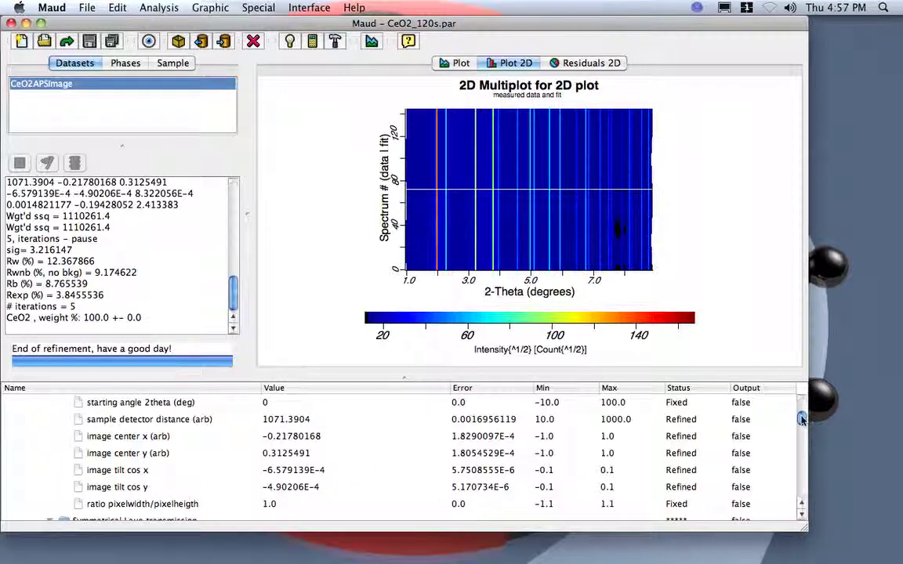
- Bring the Caglioti coefficients into view and zoom the 1D pattern on the peak near 2.0°
scroll(799, 416, "down", 3)
scroll(801, 421, "down", 2)
scroll(801, 423, "down", 3)
scroll(801, 423, "down", 1)
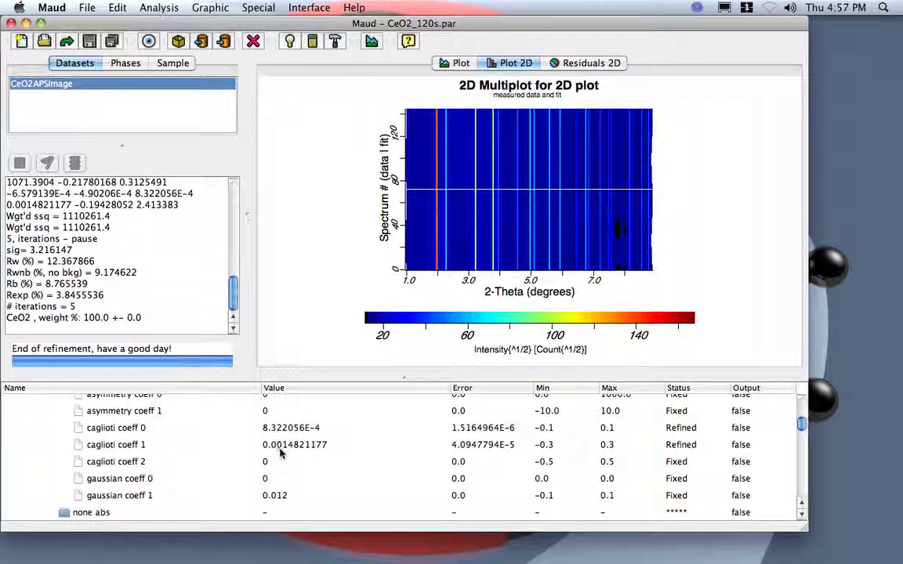
left_click(459, 64)
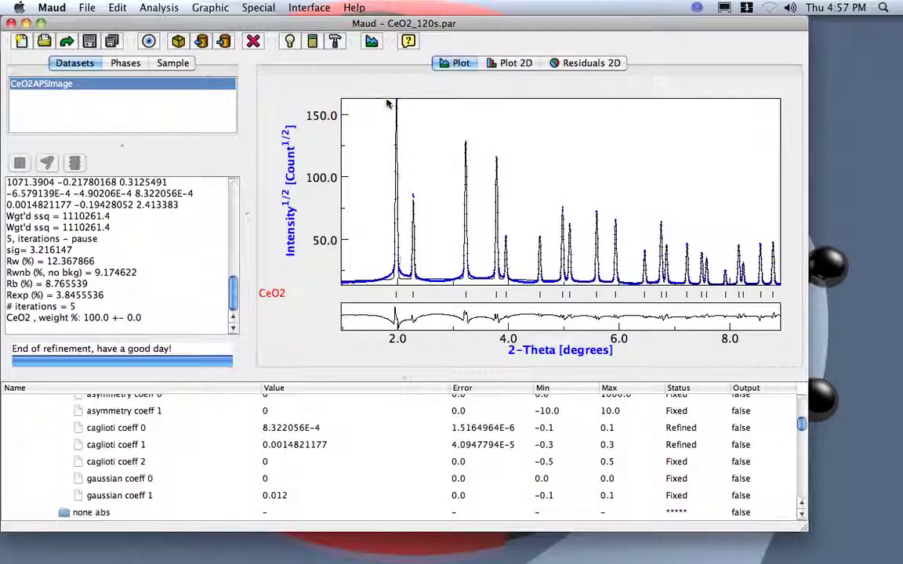
left_click_drag(387, 99, 407, 287)
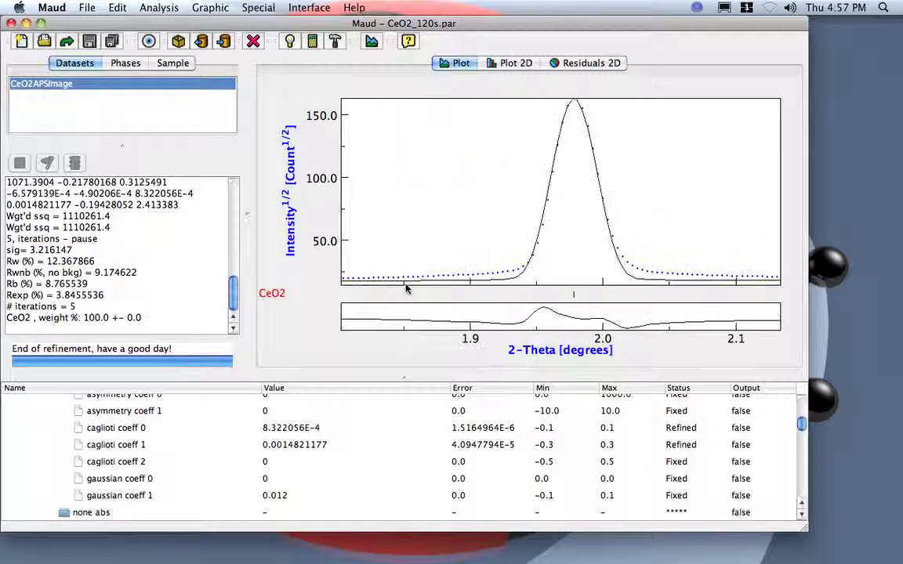
- Zoom out to the full pattern and switch gaussian coeff 0, gaussian coeff 1 and caglioti coeff 2 to Refined
left_click(510, 223)
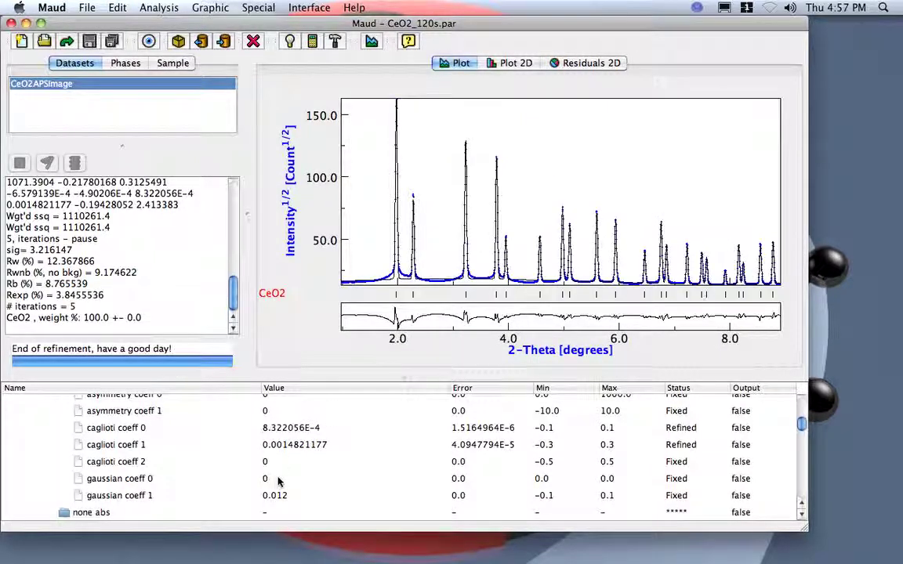
left_click(677, 479)
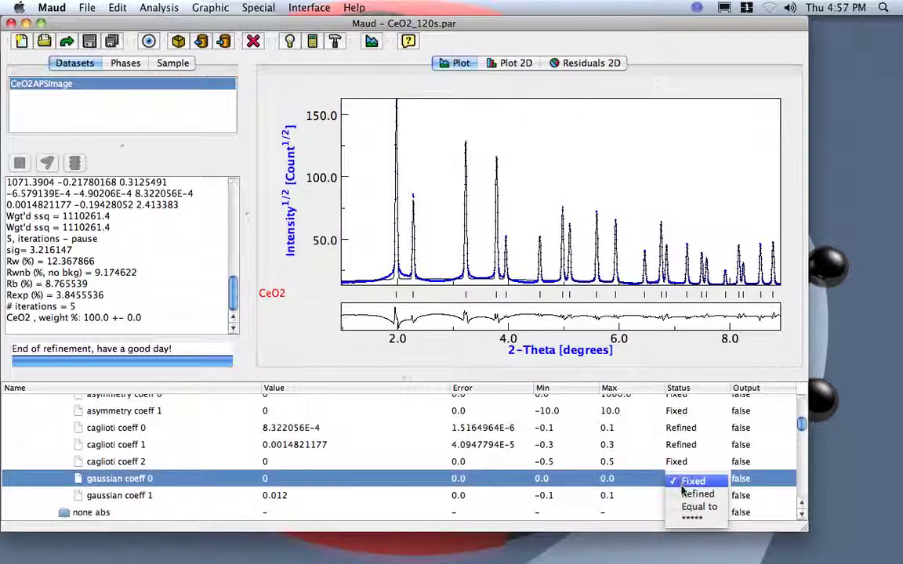
left_click(683, 494)
left_click(684, 495)
left_click(681, 510)
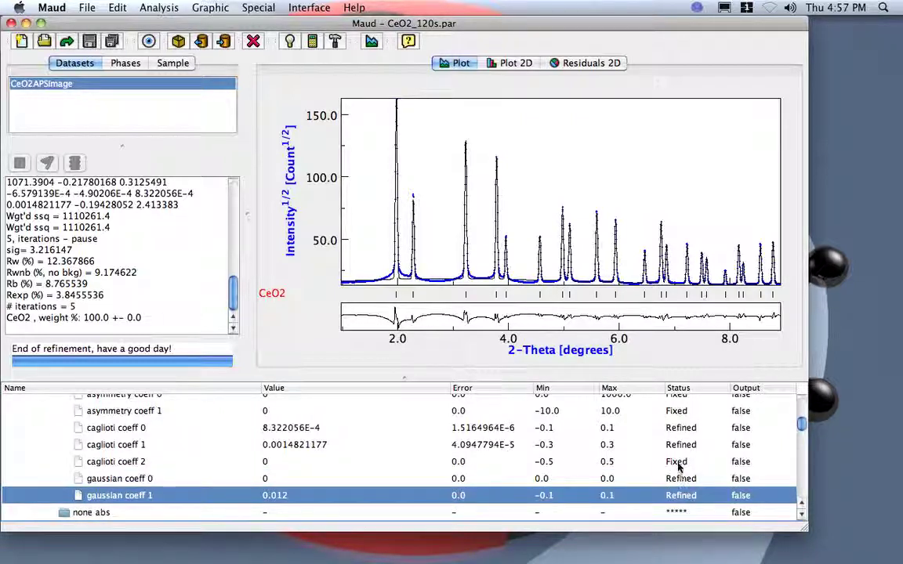
left_click(679, 465)
left_click(688, 478)
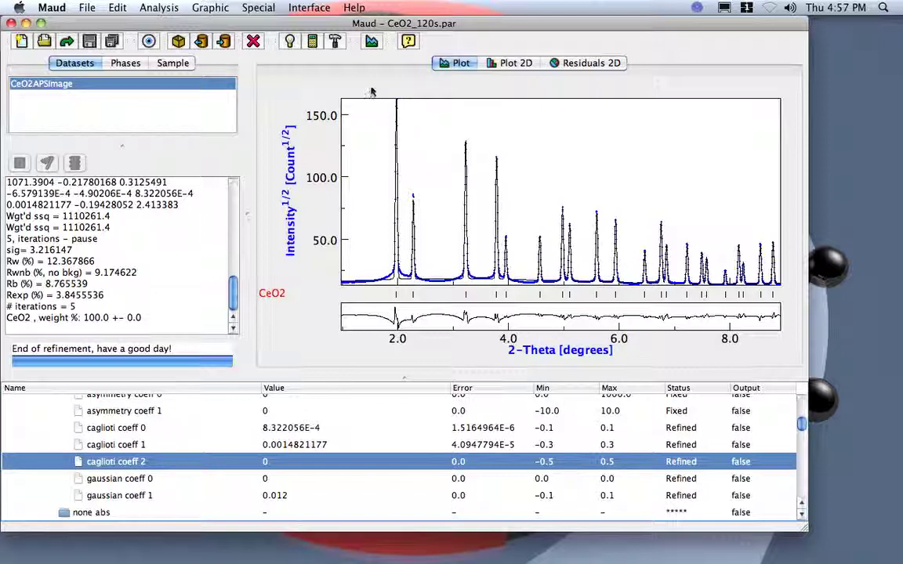
- Rerun the refinement with the freed peak-shape parameters and read Rw 9.13% in the log
left_click(334, 42)
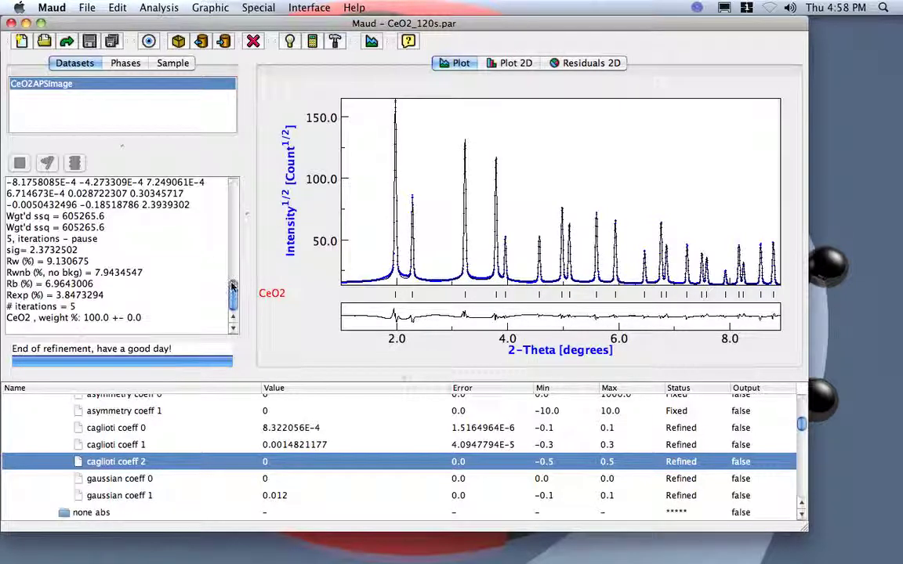
scroll(232, 289, "up", 1)
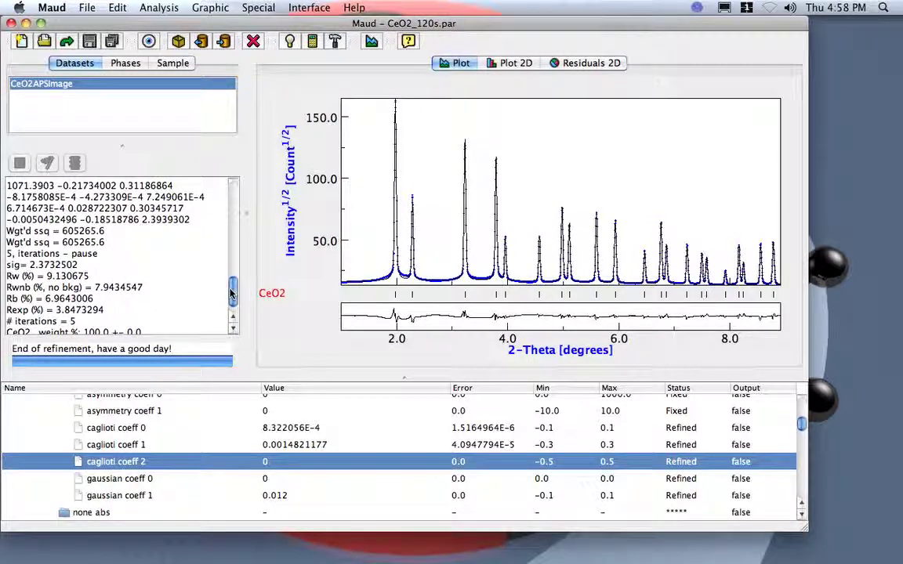
scroll(208, 264, "down", 1)
- Review the new fit in the 2D multiplot and 1D pattern, zooming on the first two peaks
left_click(502, 69)
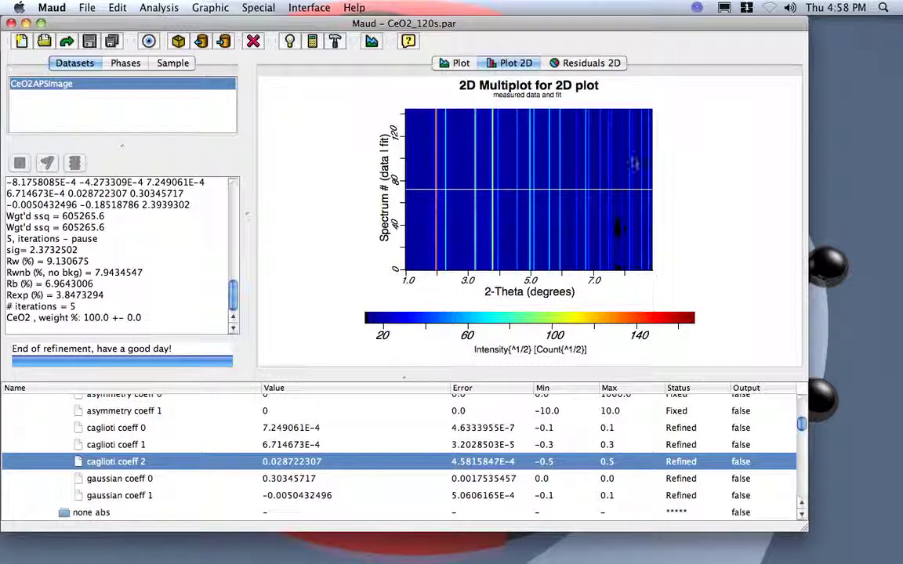
left_click(459, 64)
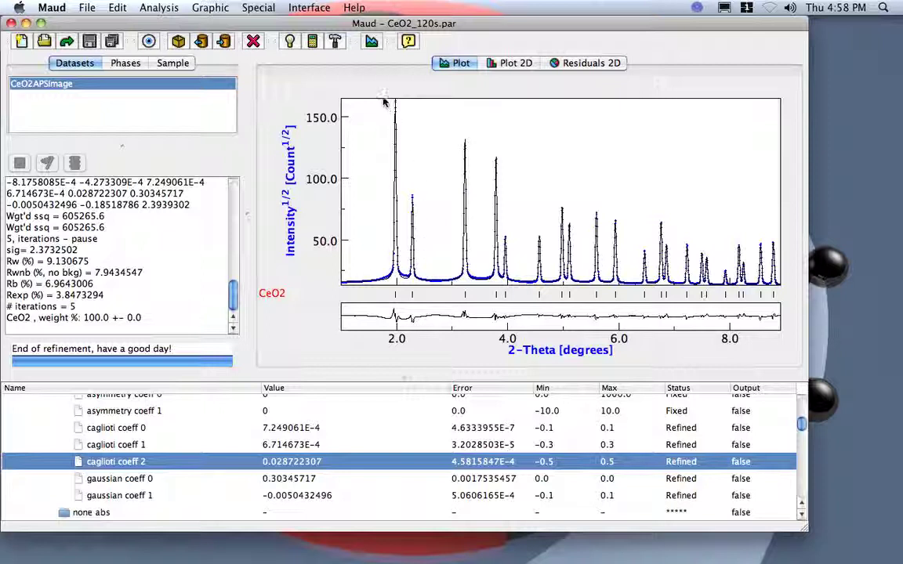
left_click_drag(382, 104, 425, 293)
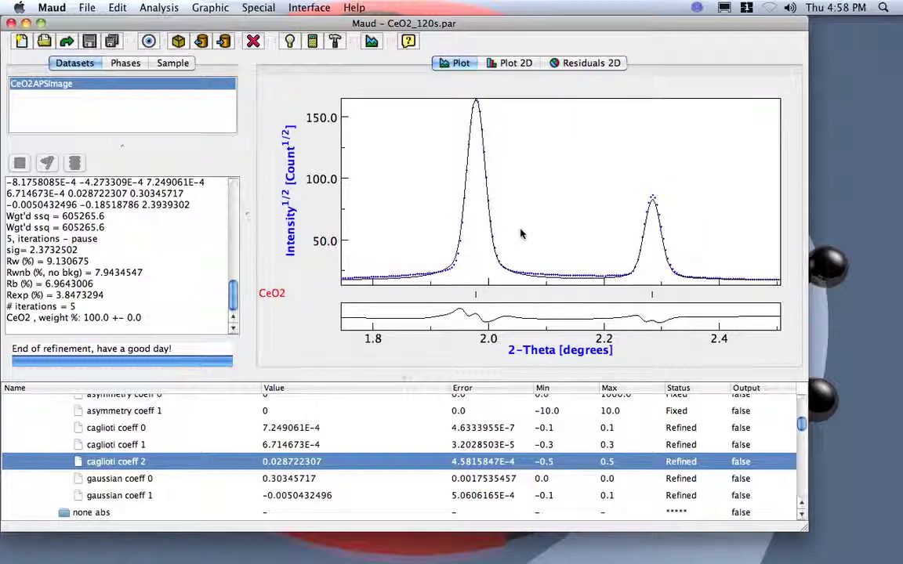
left_click_drag(520, 233, 474, 213)
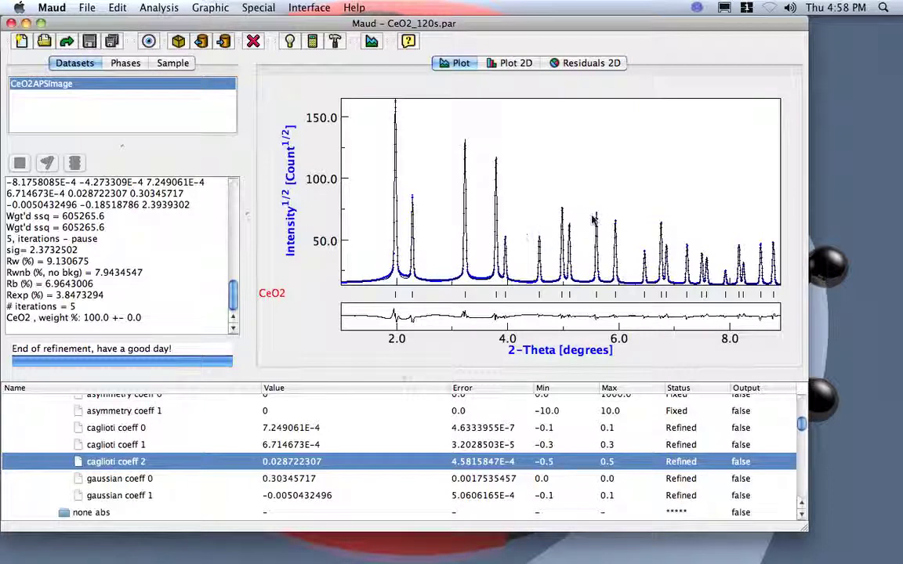